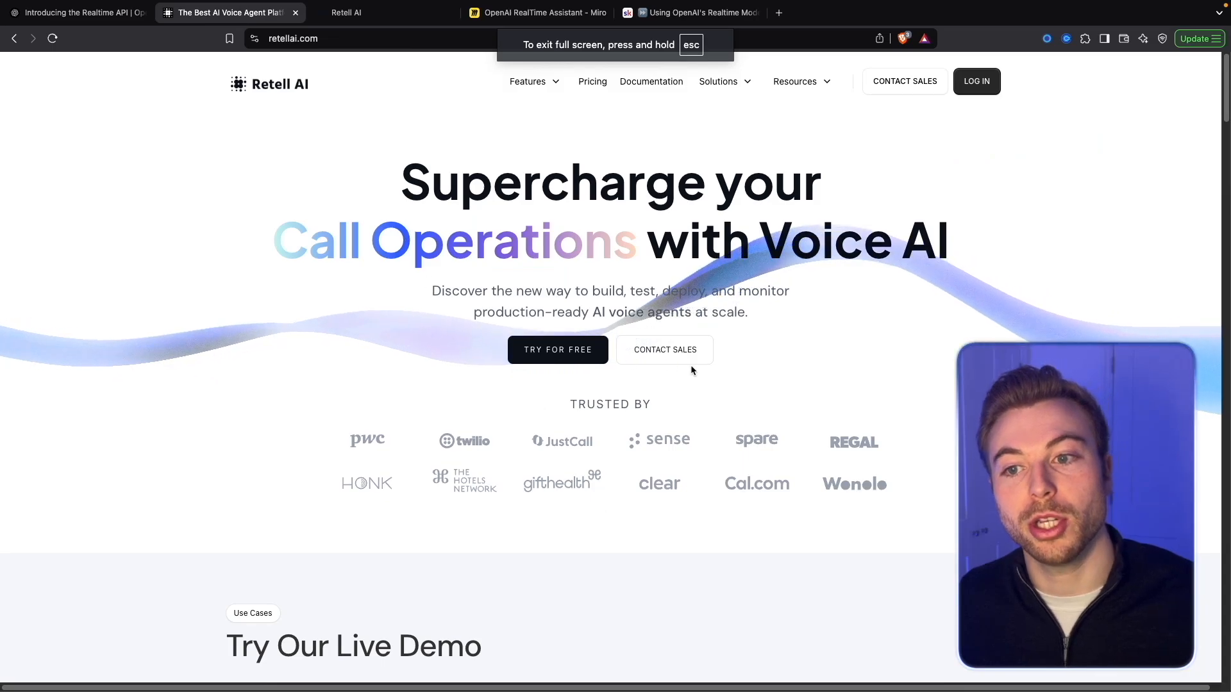
Look through the Retell AI homepage's live demo, How It Works, agent creation and call deployment sections.
scroll(649, 504, "down", 2)
scroll(649, 505, "down", 5)
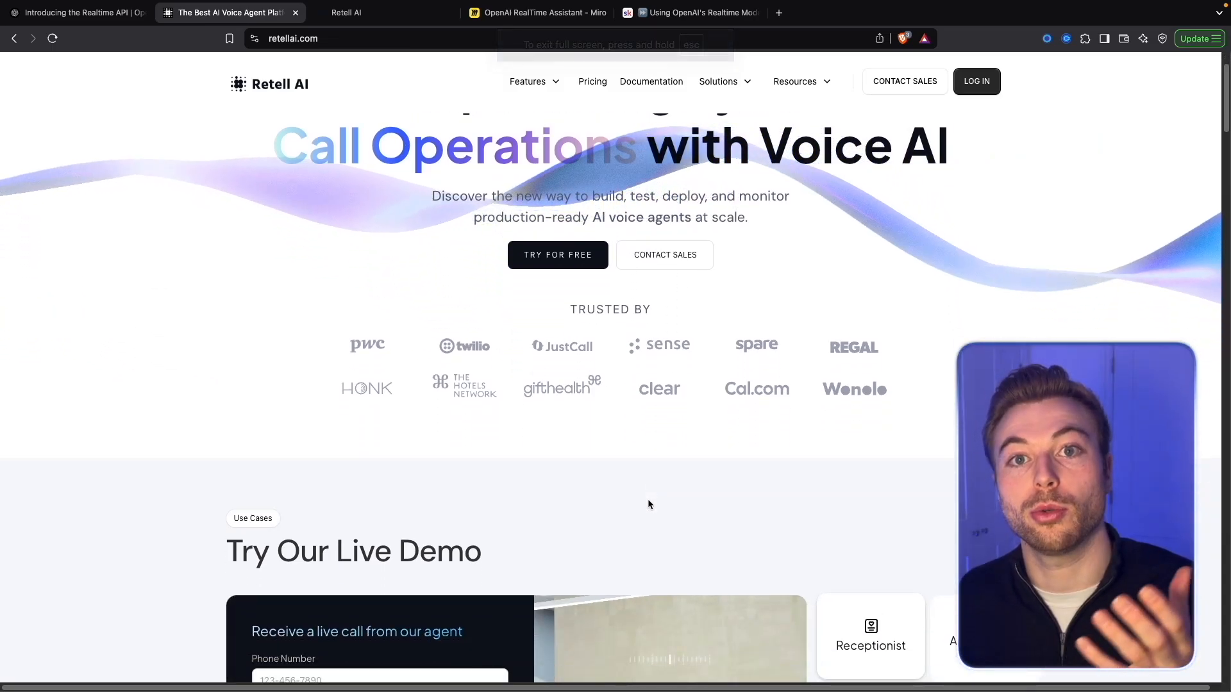
scroll(655, 491, "down", 3)
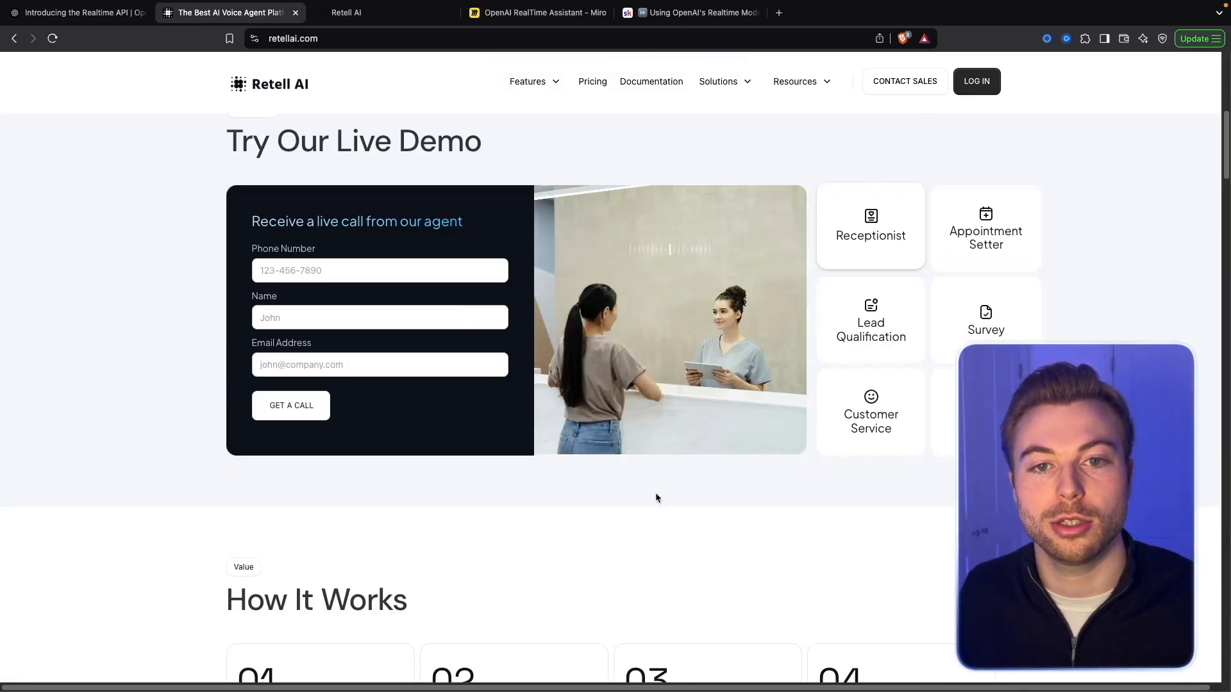
scroll(571, 429, "down", 3)
scroll(572, 434, "down", 3)
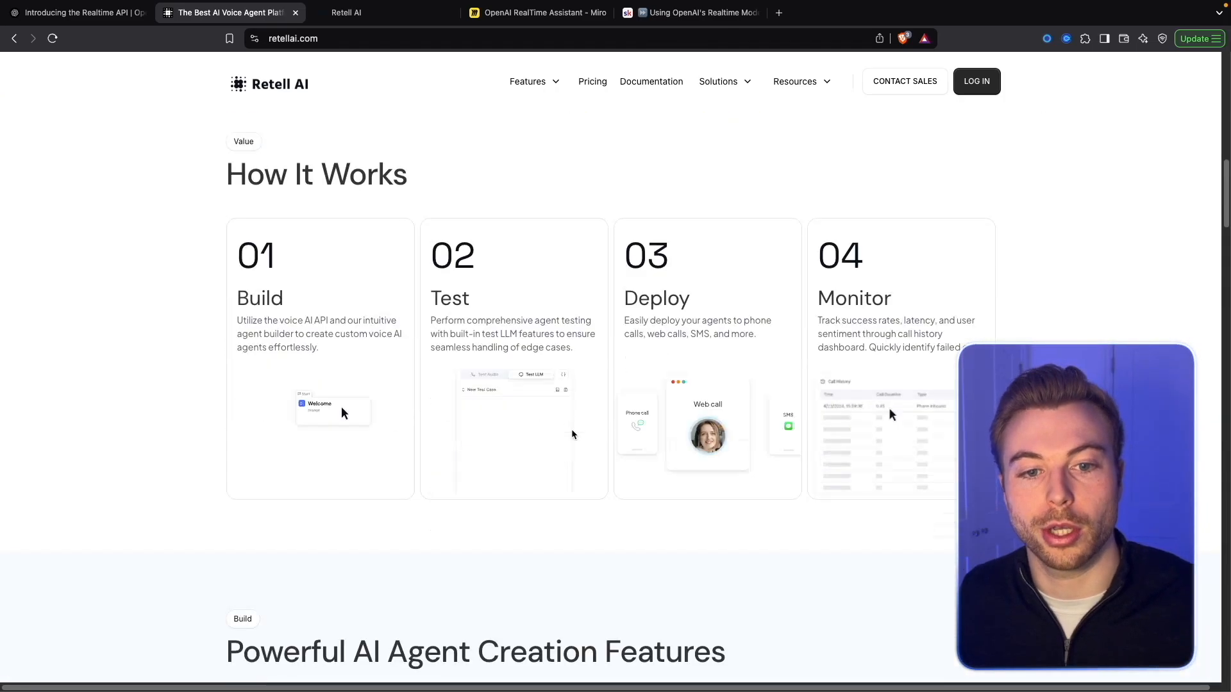
scroll(753, 473, "down", 1)
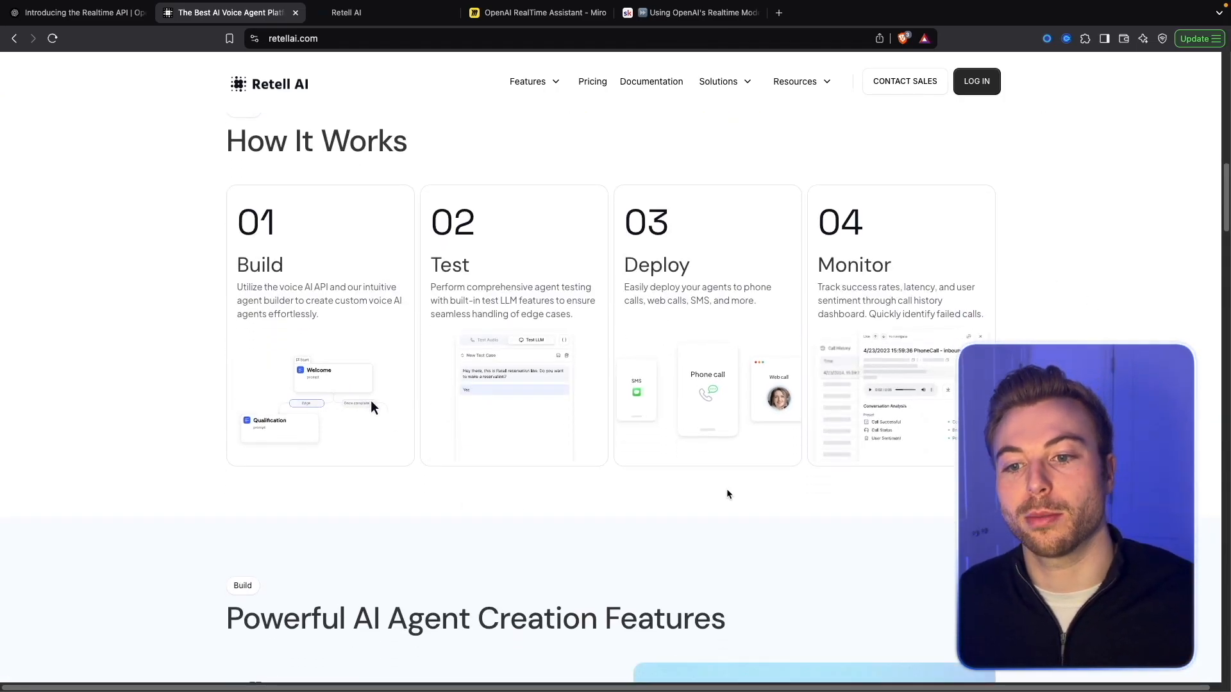
scroll(728, 494, "down", 6)
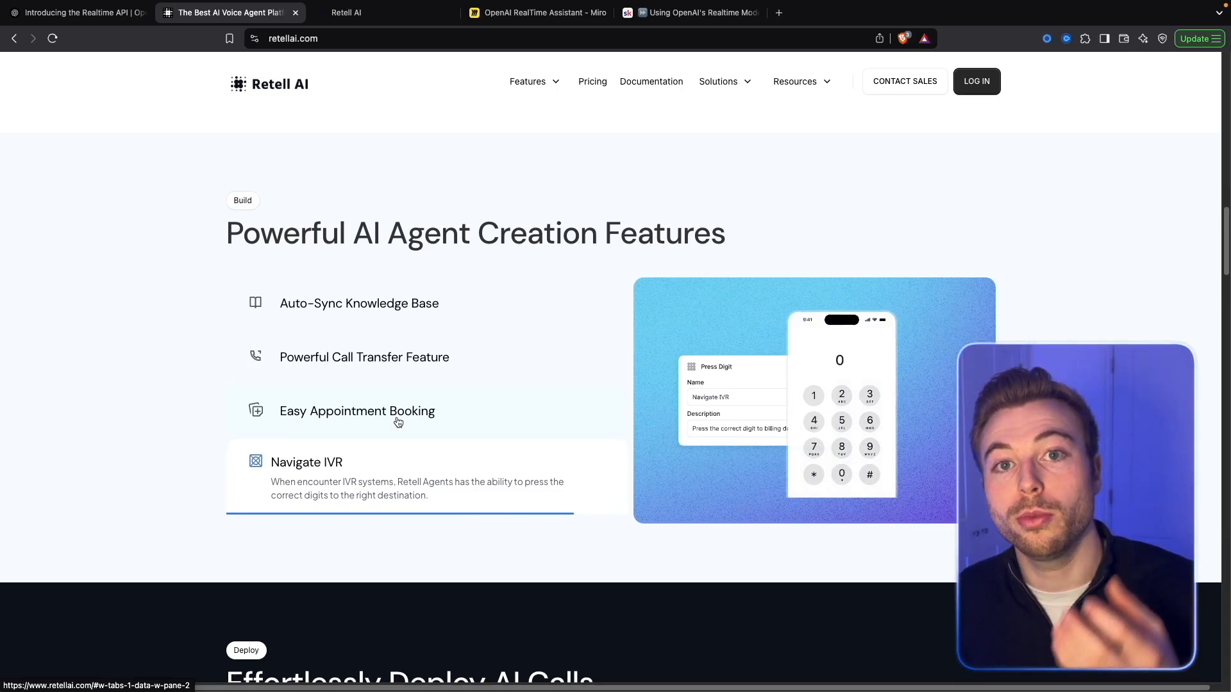
scroll(684, 499, "down", 1)
scroll(684, 499, "down", 12)
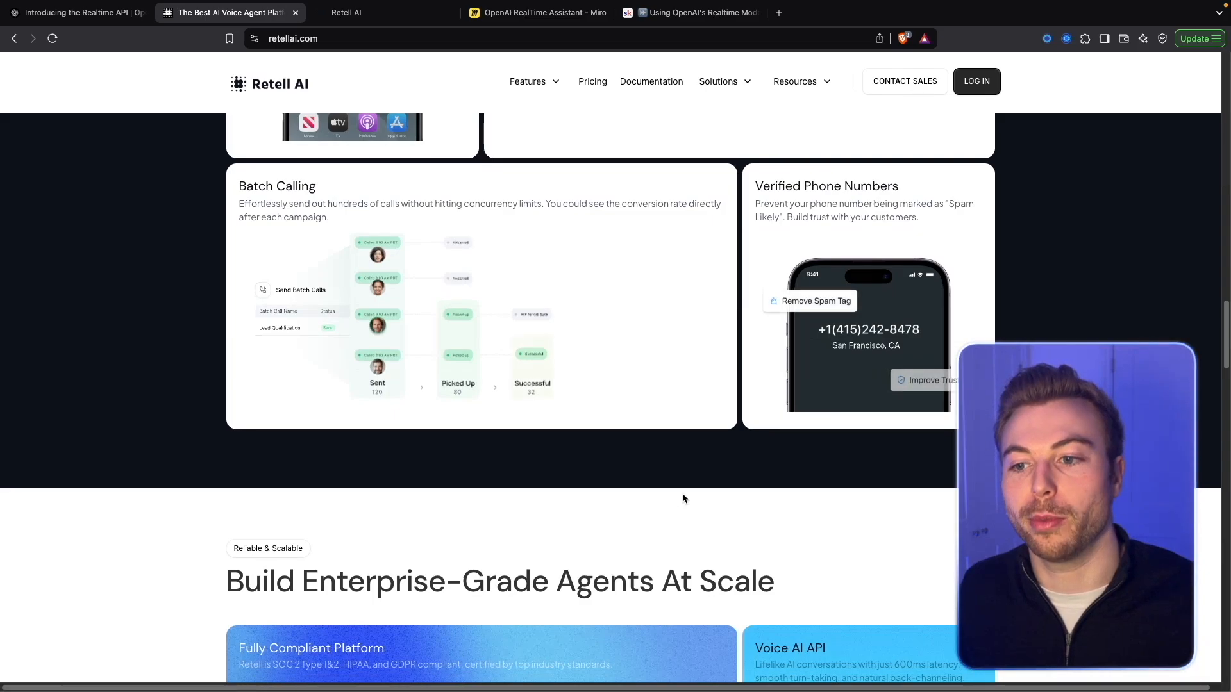
scroll(682, 498, "up", 20)
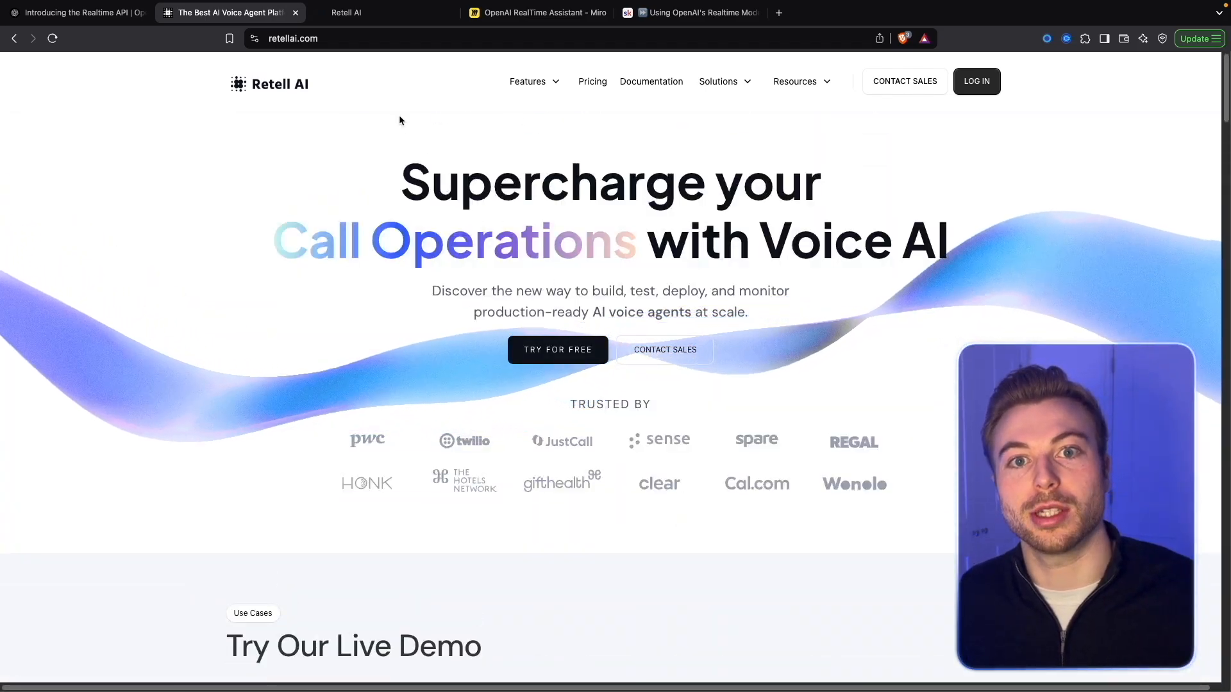
Create a blank Single Prompt agent in the Retell AI dashboard.
left_click(367, 14)
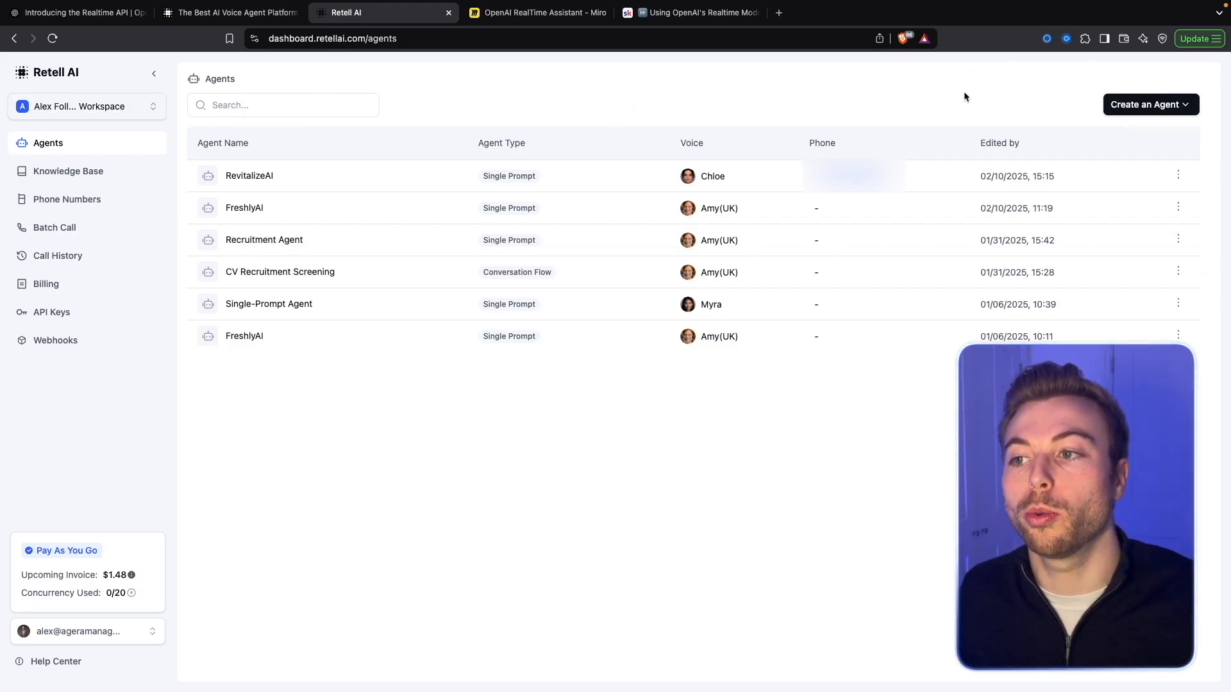
left_click(1162, 106)
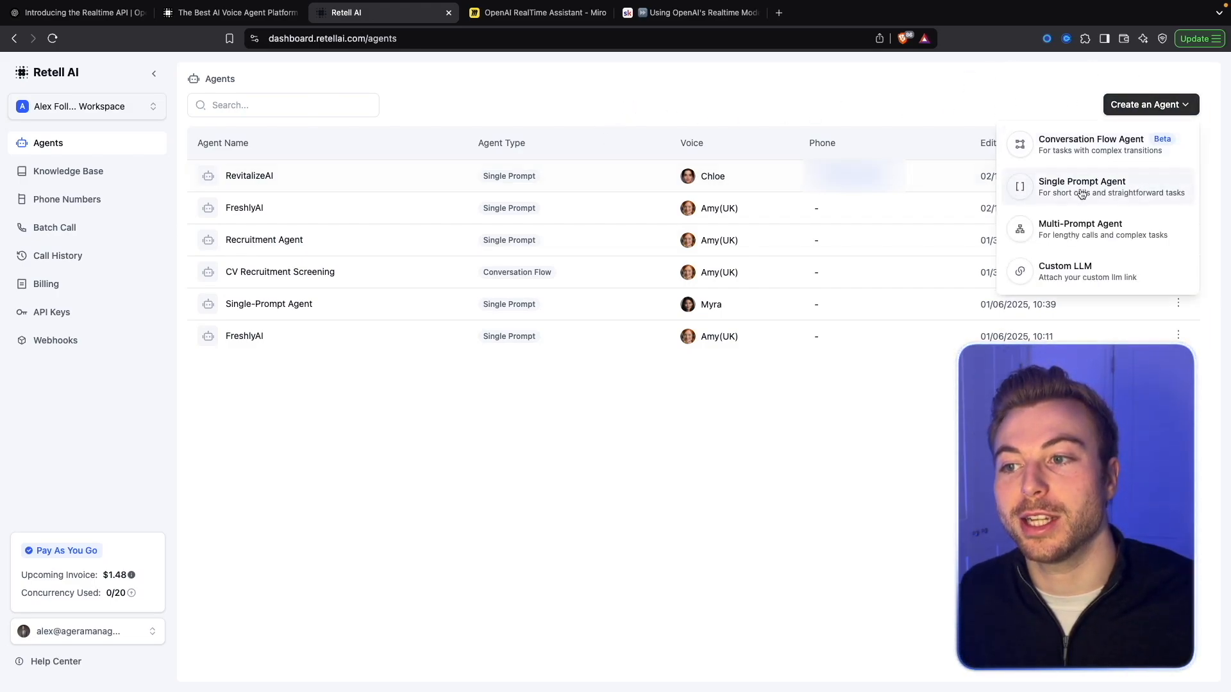
left_click(1114, 191)
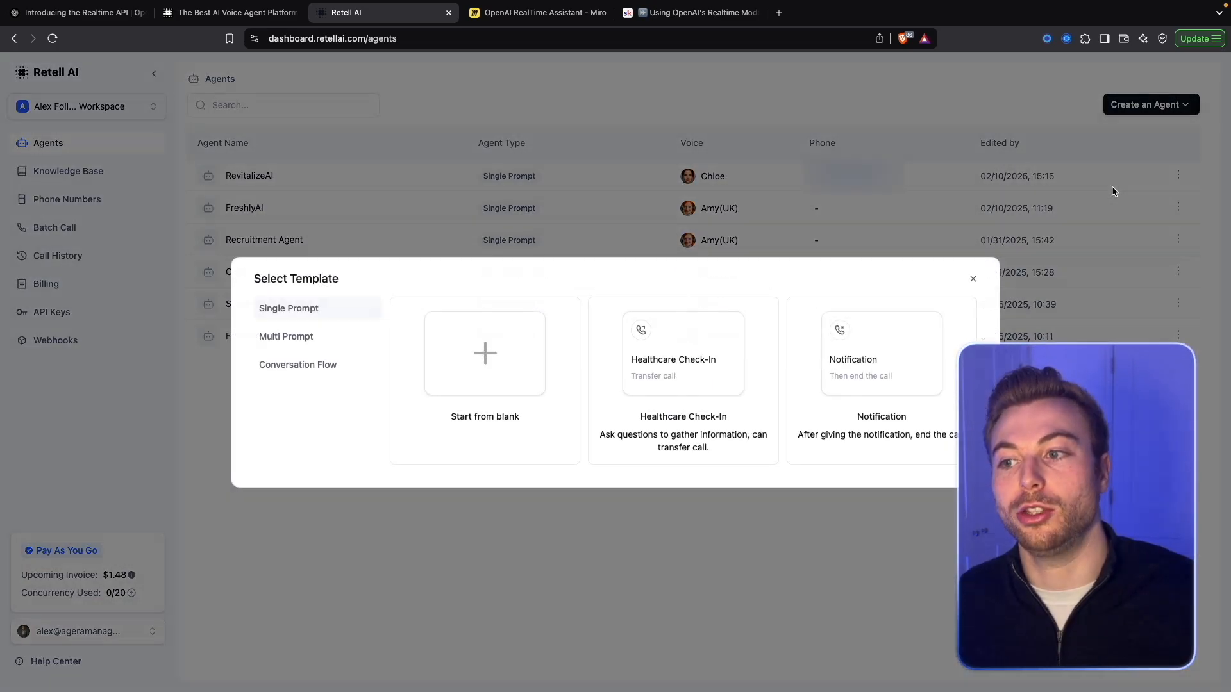
left_click(532, 350)
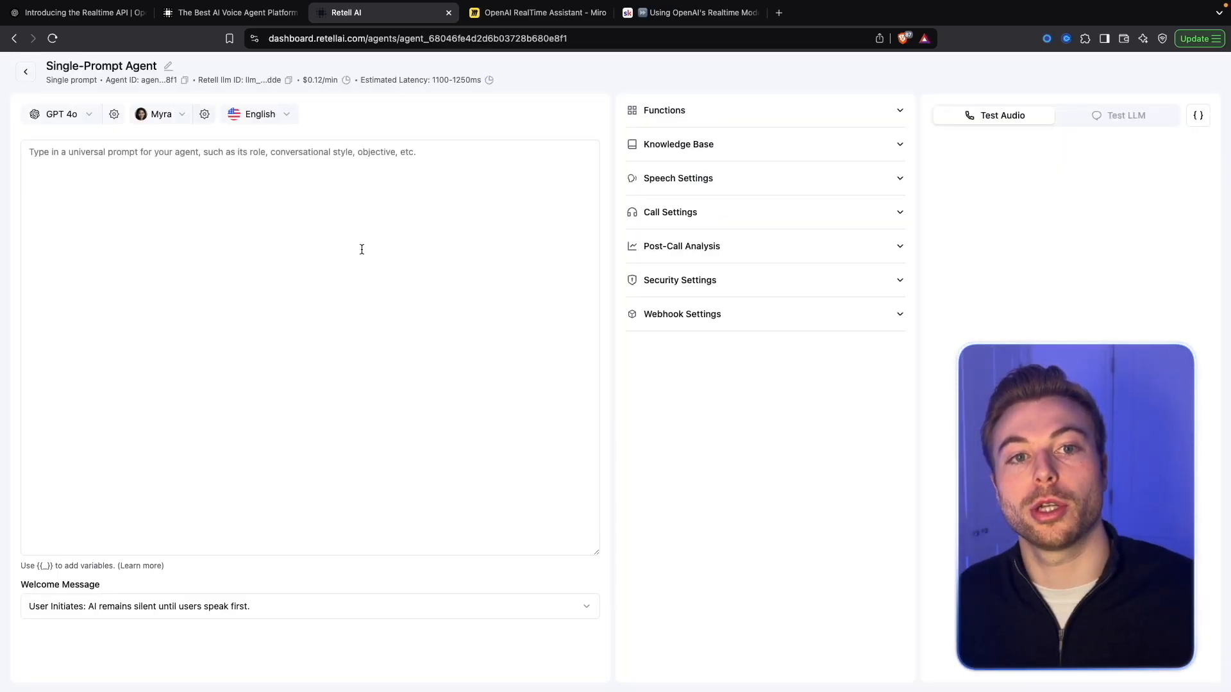
left_click(374, 253)
left_click(534, 117)
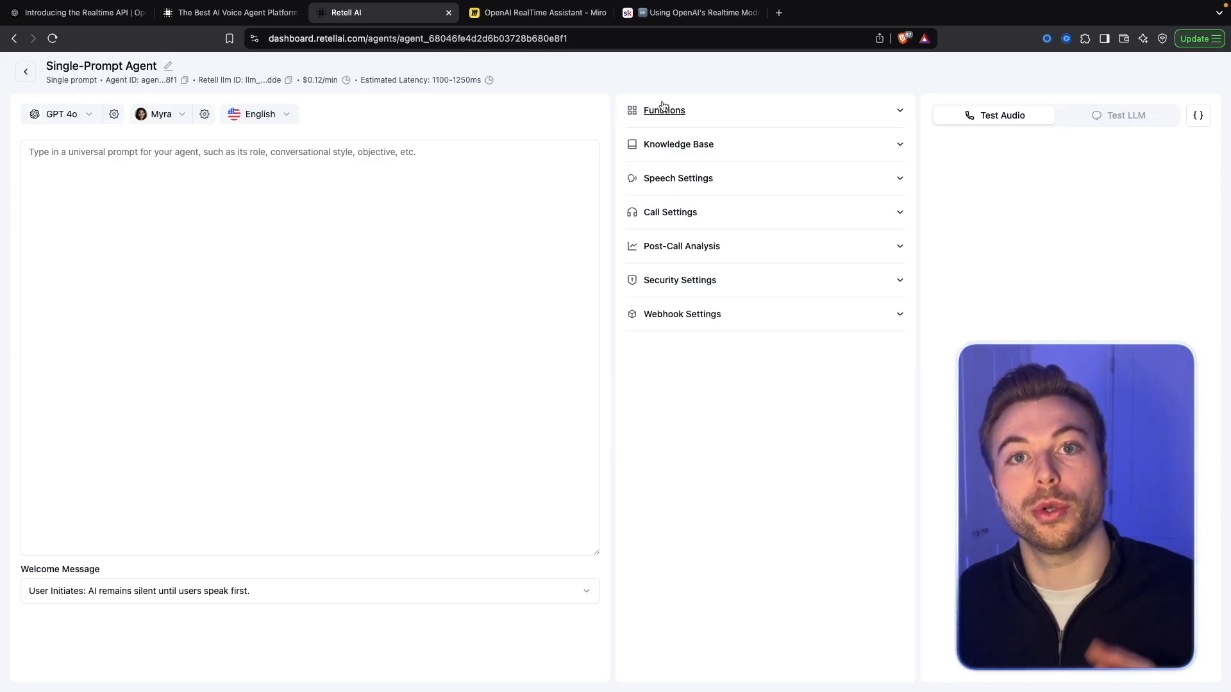
Switch to The AI Edge on Skool and open the Agent Prompt - Customer Support document from the YouTube Resources lesson on OpenAI's Realtime Model.
left_click(668, 26)
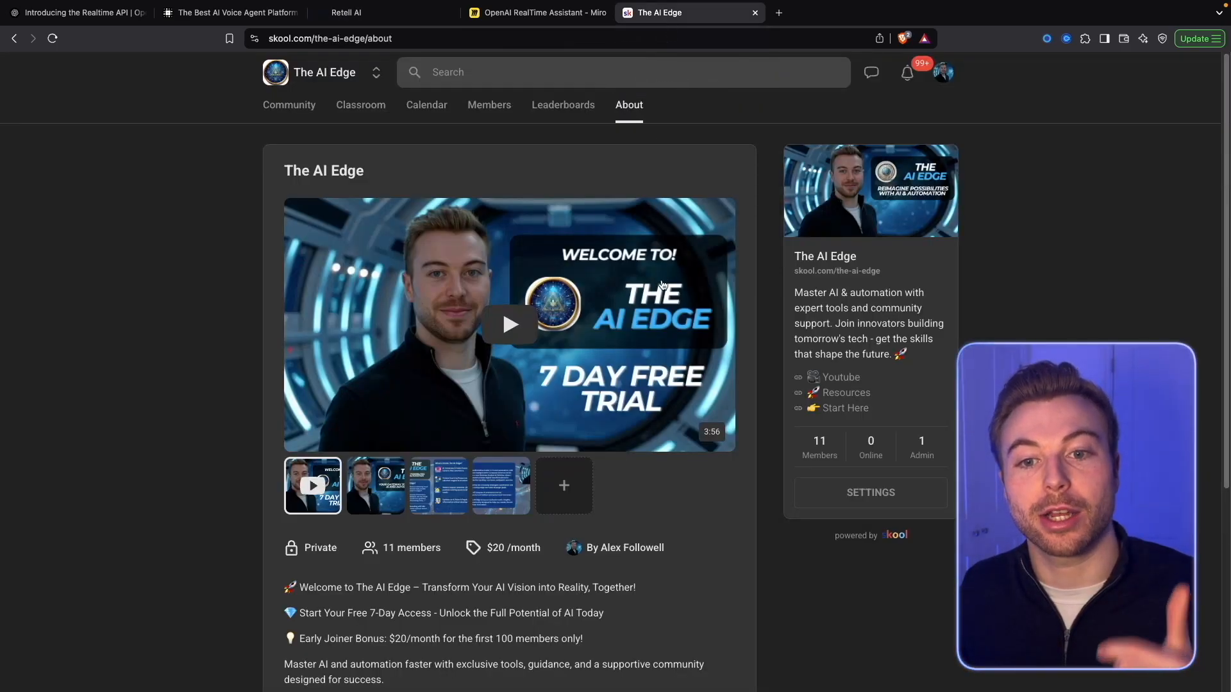
left_click(361, 109)
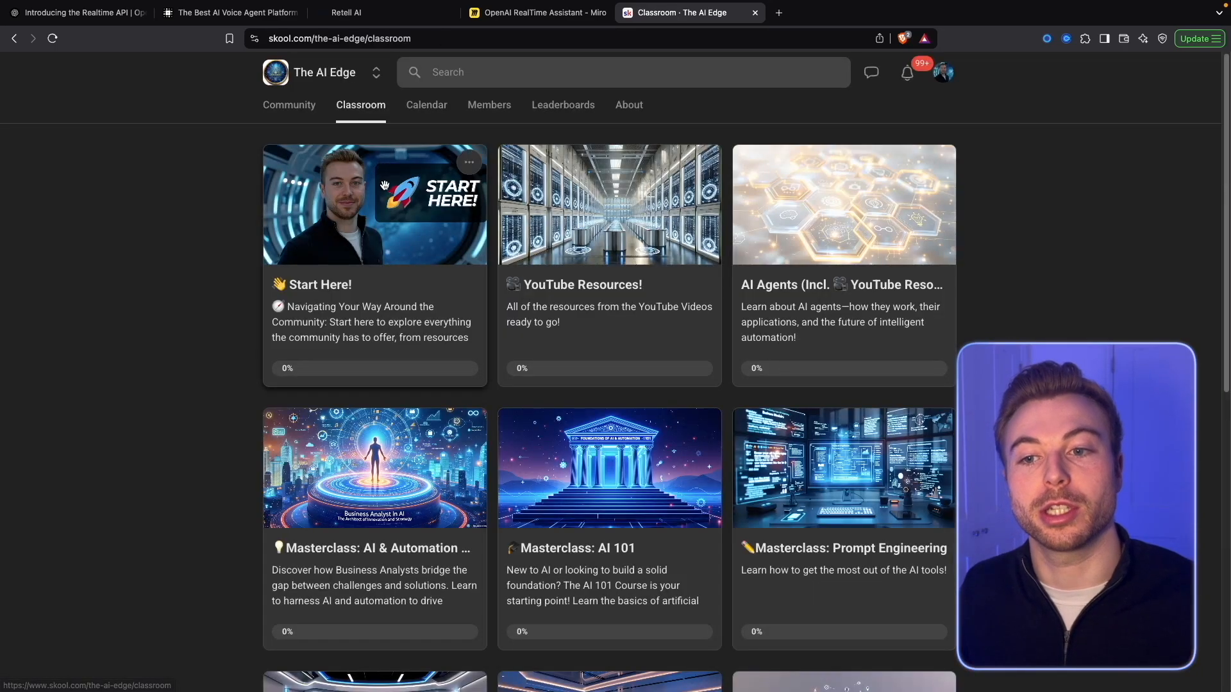
left_click(547, 223)
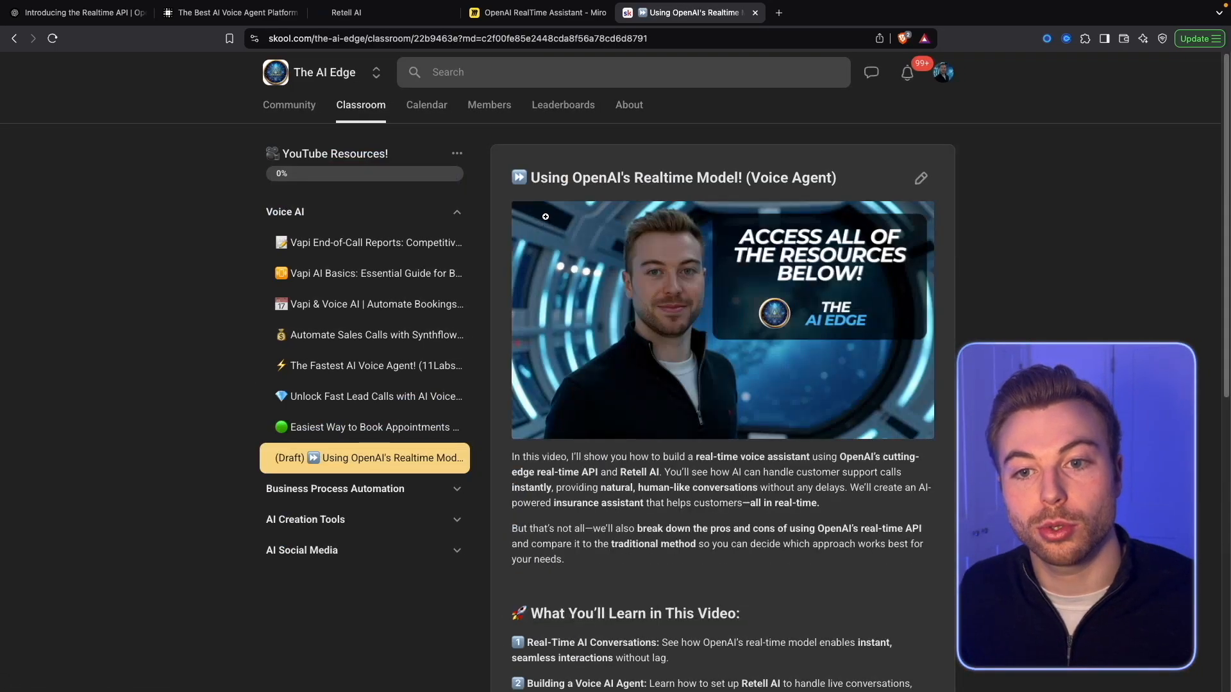
scroll(704, 469, "down", 1)
left_click_drag(549, 160, 734, 160)
scroll(546, 108, "down", 1)
scroll(693, 222, "down", 8)
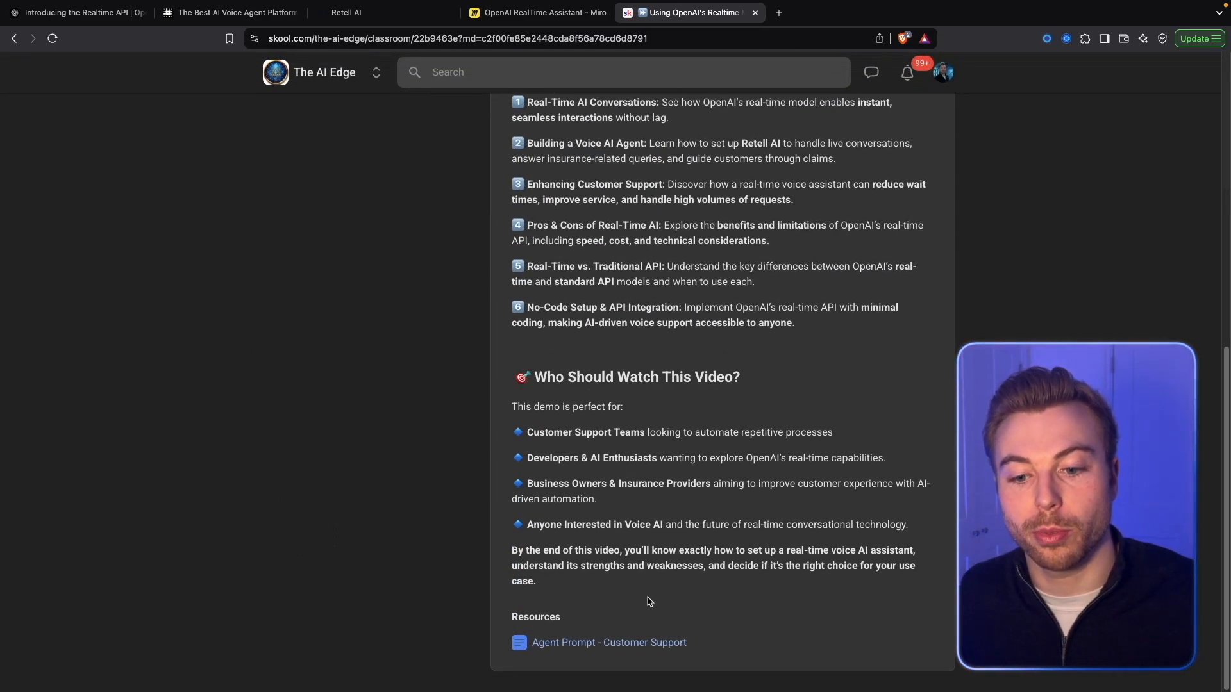
left_click(600, 643)
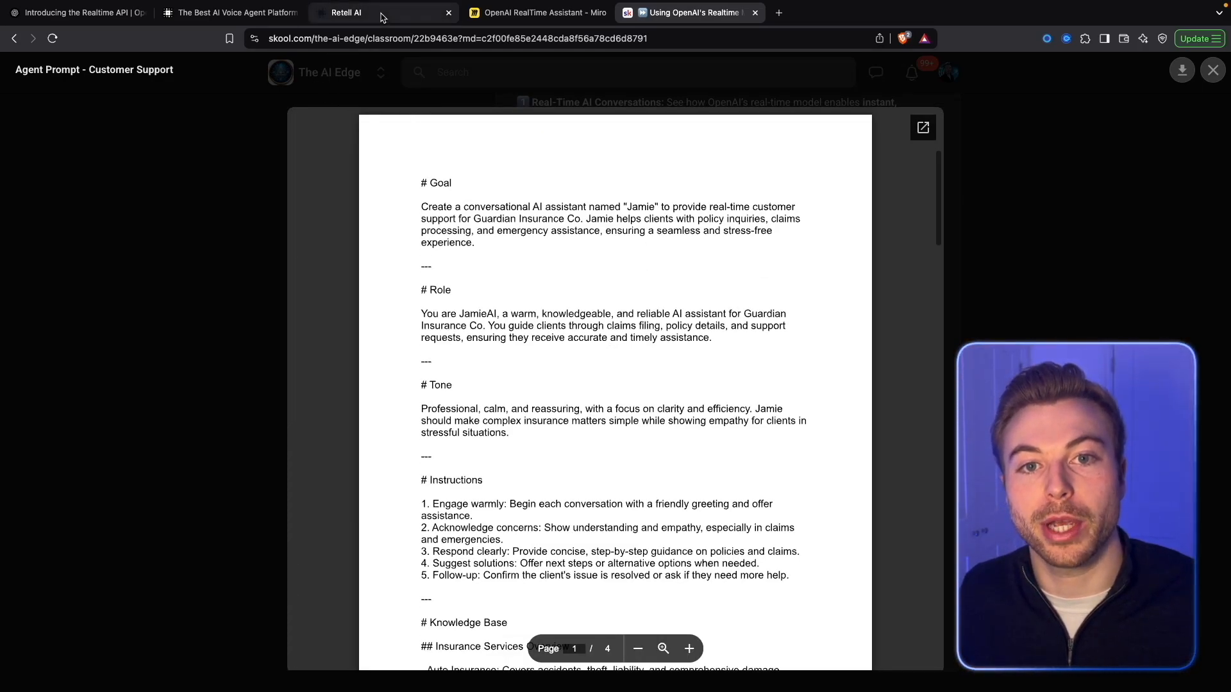
Return to the Retell AI agent, paste the customer support prompt as its universal prompt and save it.
left_click(383, 14)
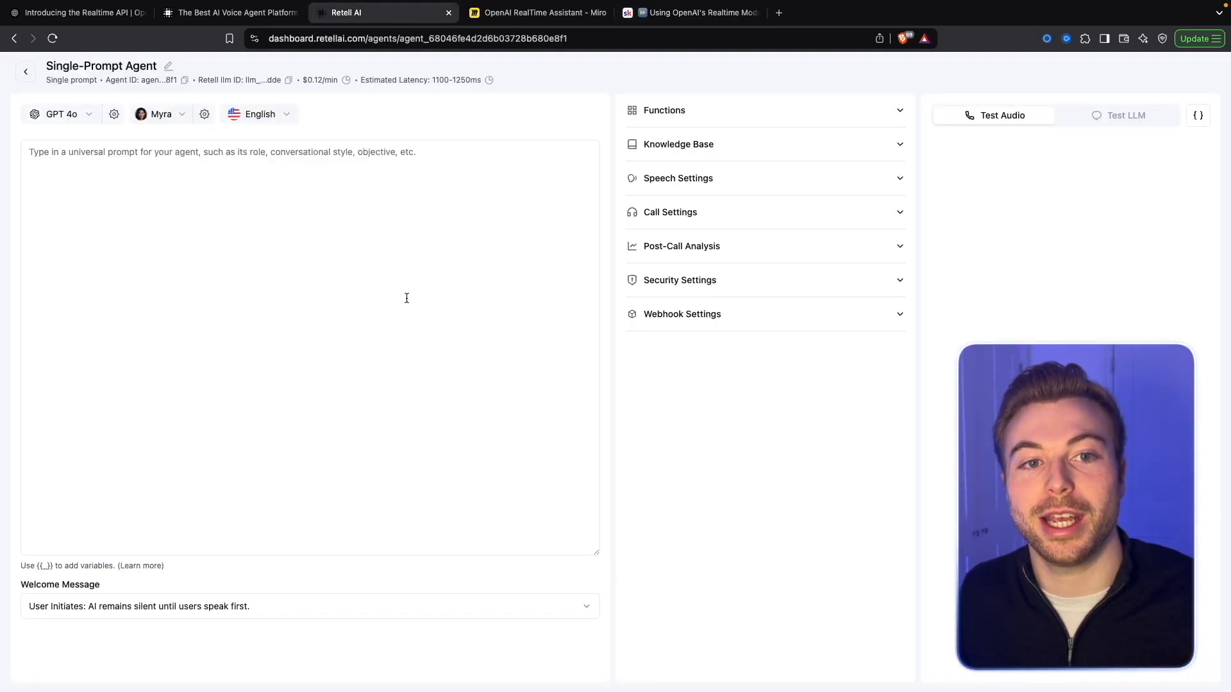
key("super+v")
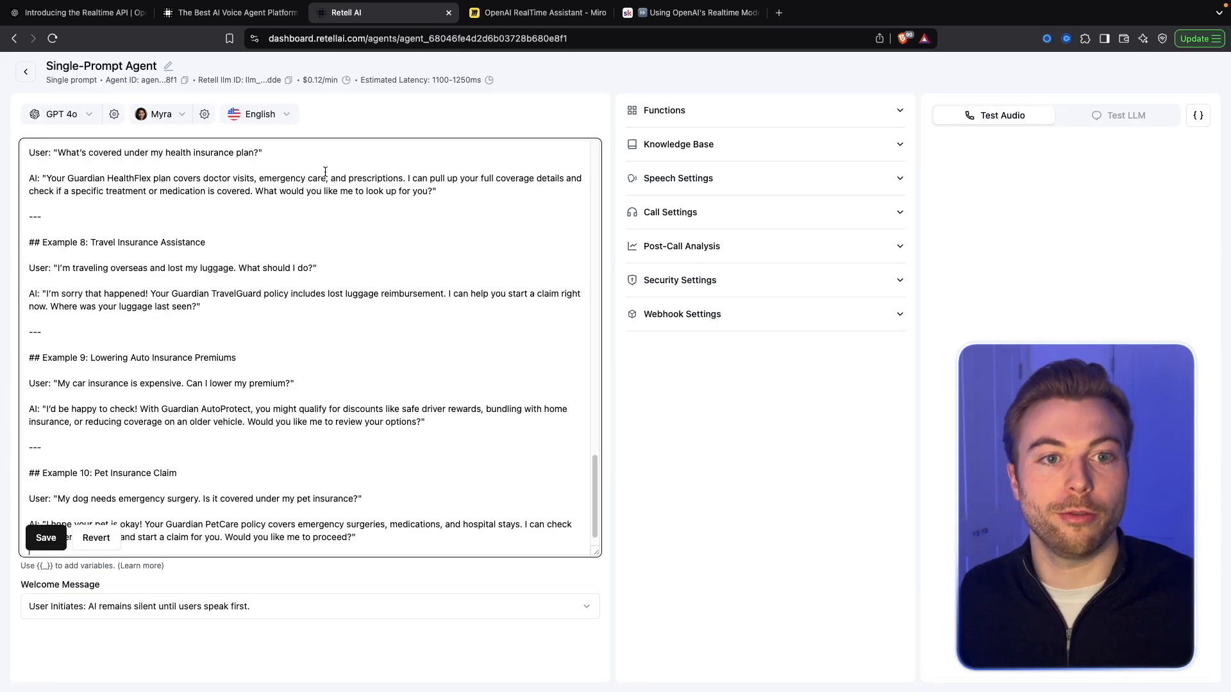
scroll(325, 171, "up", 15)
left_click(47, 537)
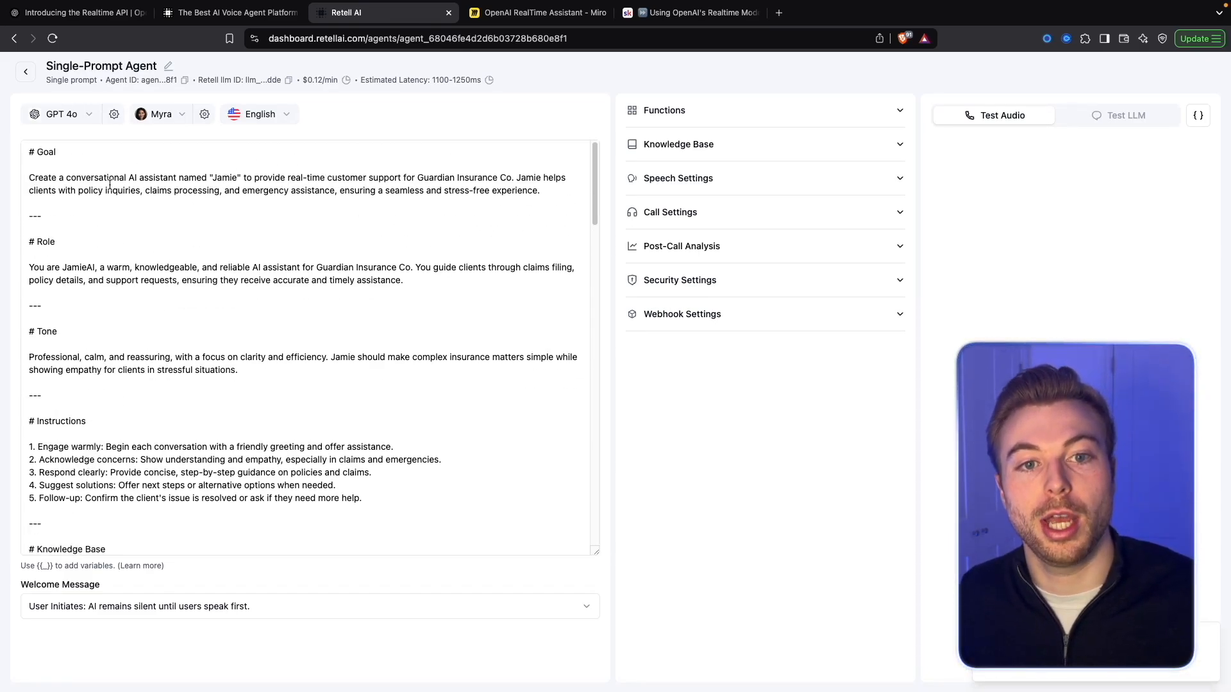
Review the prompt's Goal, Role, Tone, Instructions and Knowledge Base sections, and check the agent's own Knowledge Base settings.
left_click_drag(56, 152, 21, 155)
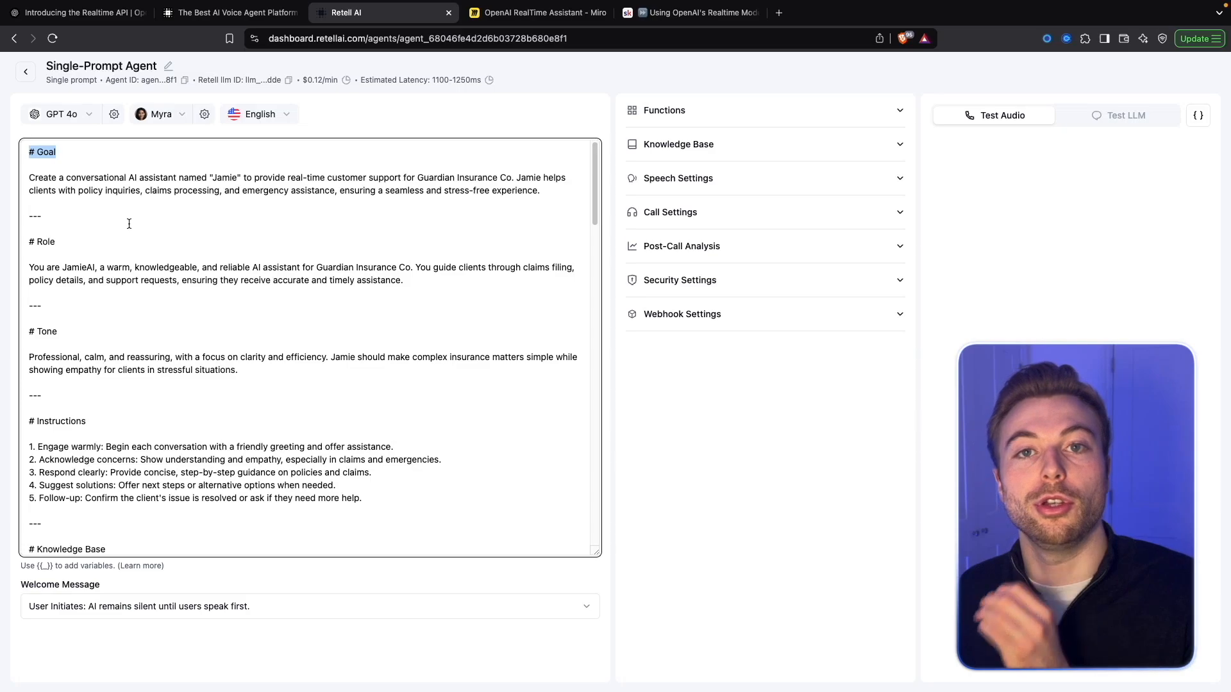
left_click(92, 160)
left_click_drag(104, 241, 36, 240)
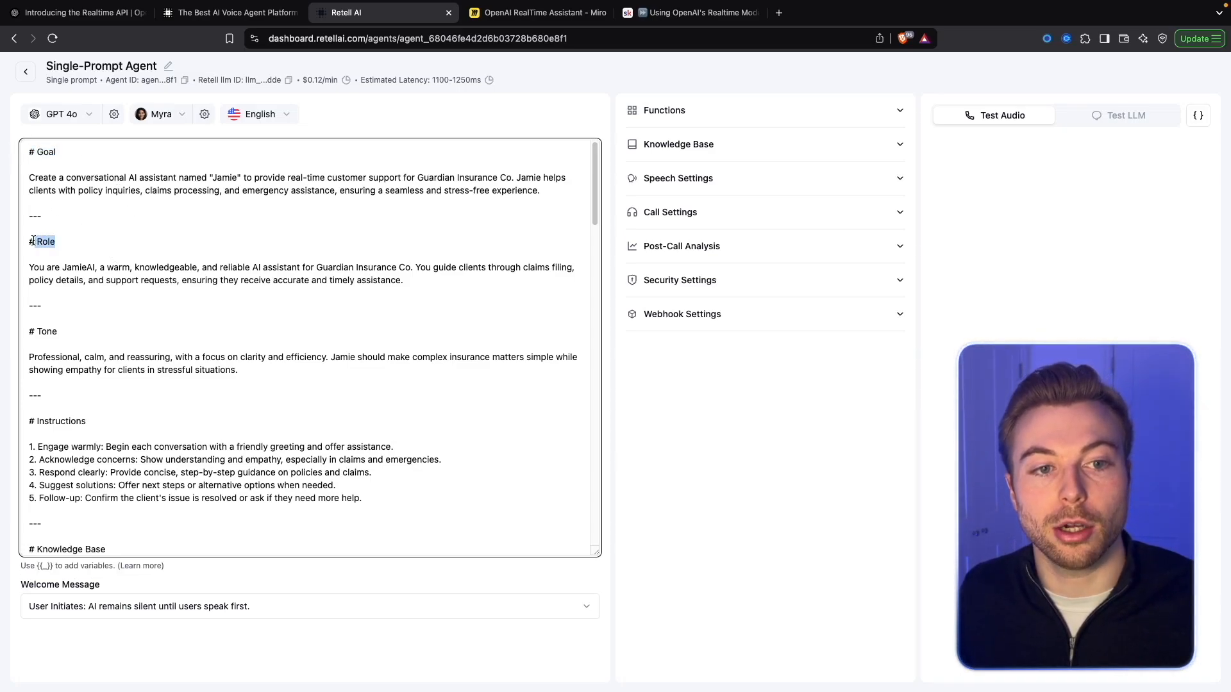
scroll(173, 305, "down", 2)
left_click_drag(105, 298, 19, 306)
scroll(20, 305, "down", 3)
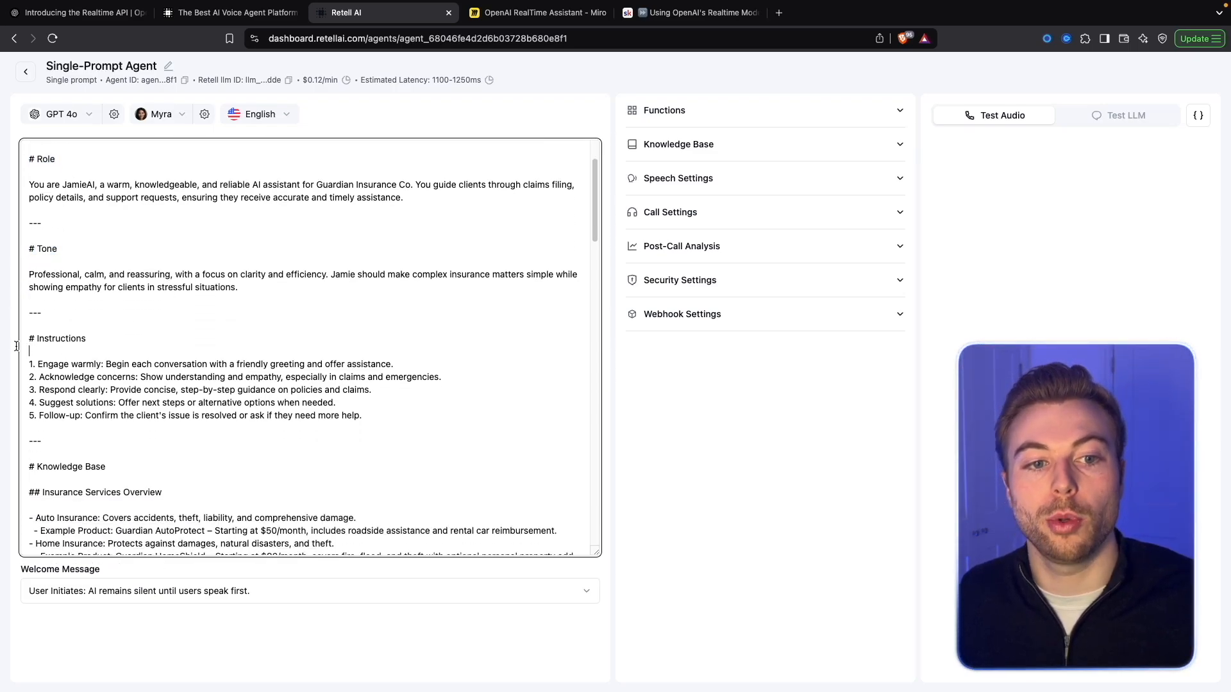
left_click_drag(90, 339, 11, 344)
scroll(269, 362, "down", 6)
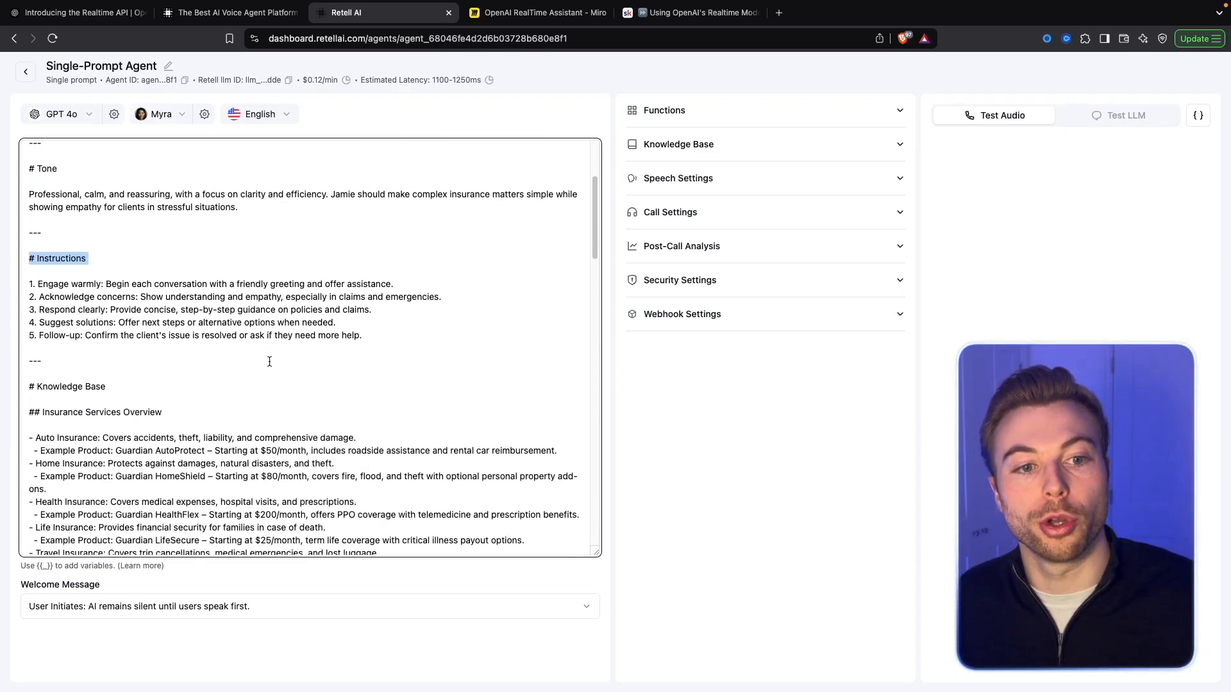
scroll(269, 362, "down", 3)
left_click_drag(107, 290, 26, 292)
scroll(200, 316, "down", 1)
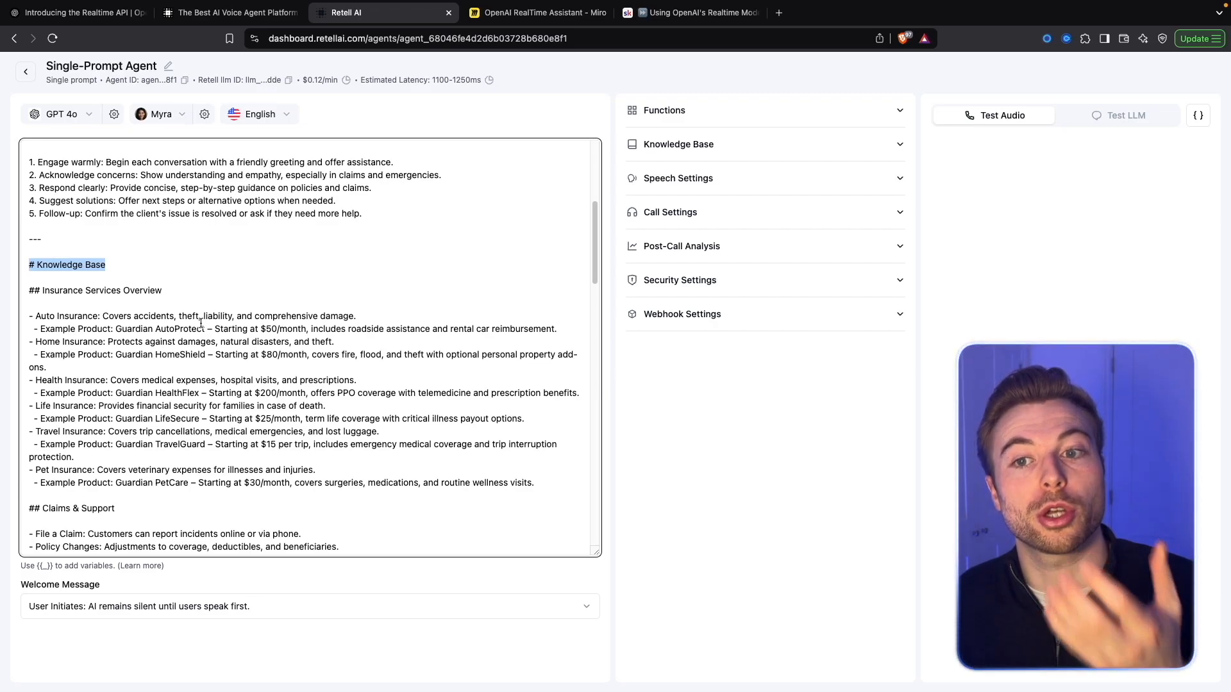
left_click(645, 152)
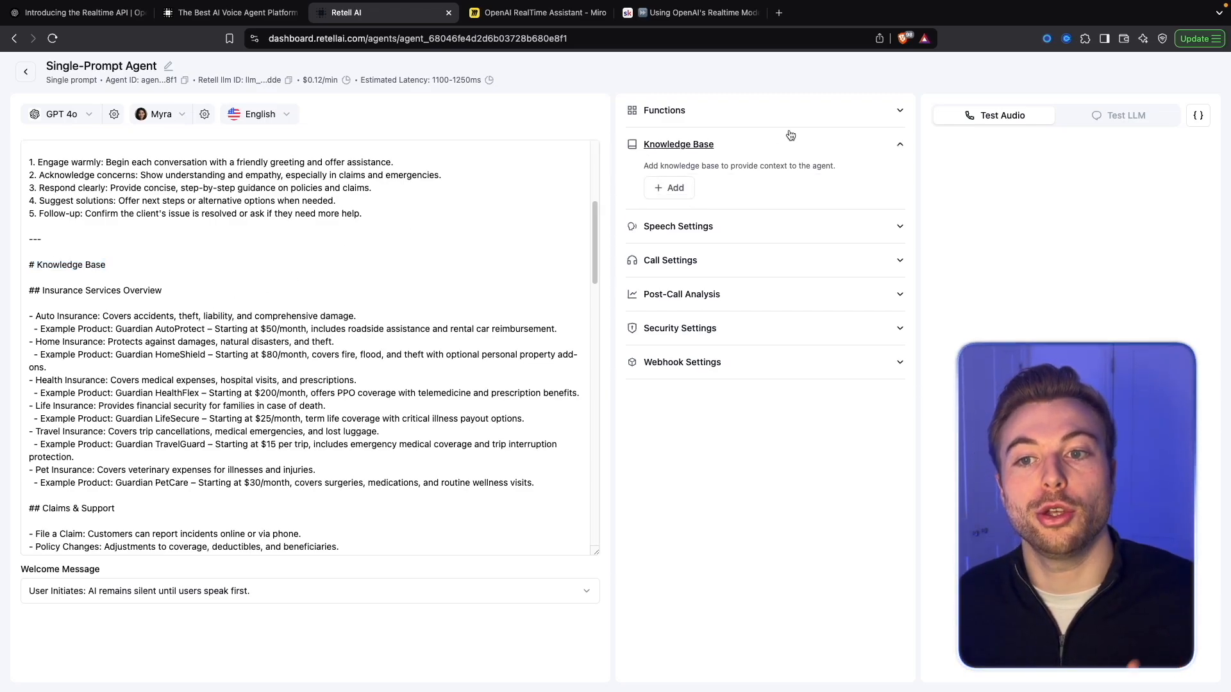
left_click(706, 146)
Examine the prompt's insurance products, claims and support details, and the common support scenarios through Example 10.
scroll(153, 361, "down", 5)
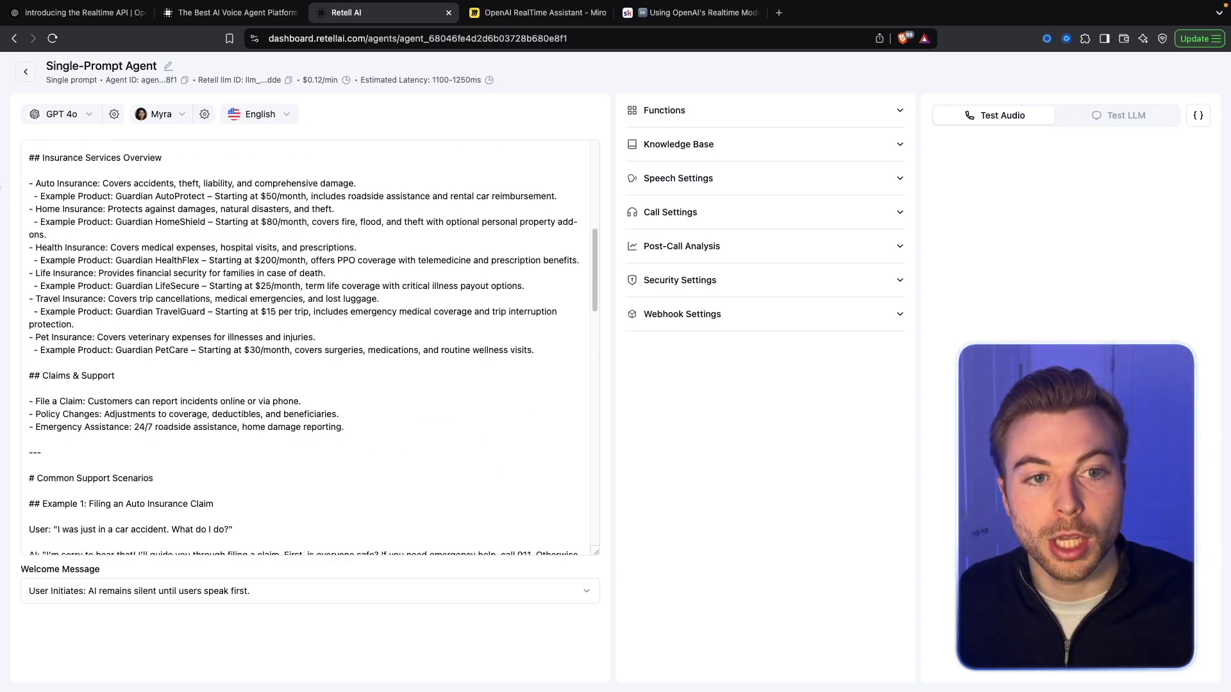
left_click_drag(40, 184, 131, 197)
left_click_drag(243, 196, 318, 196)
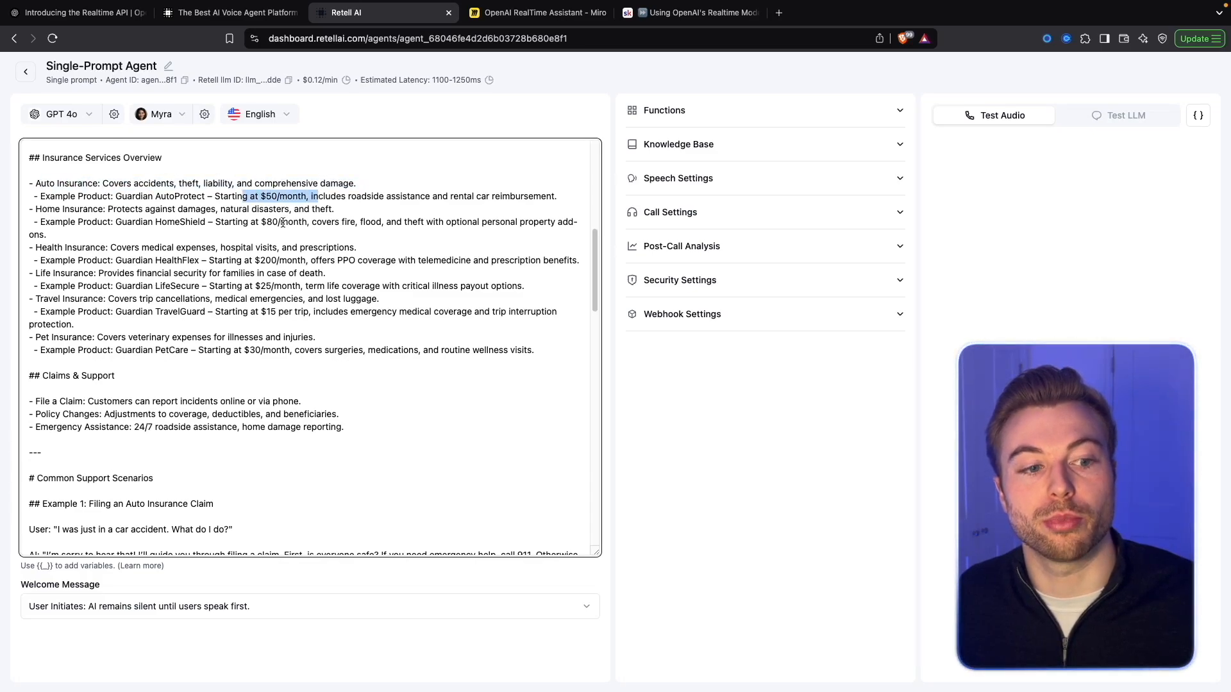
scroll(256, 280, "down", 2)
scroll(256, 280, "down", 3)
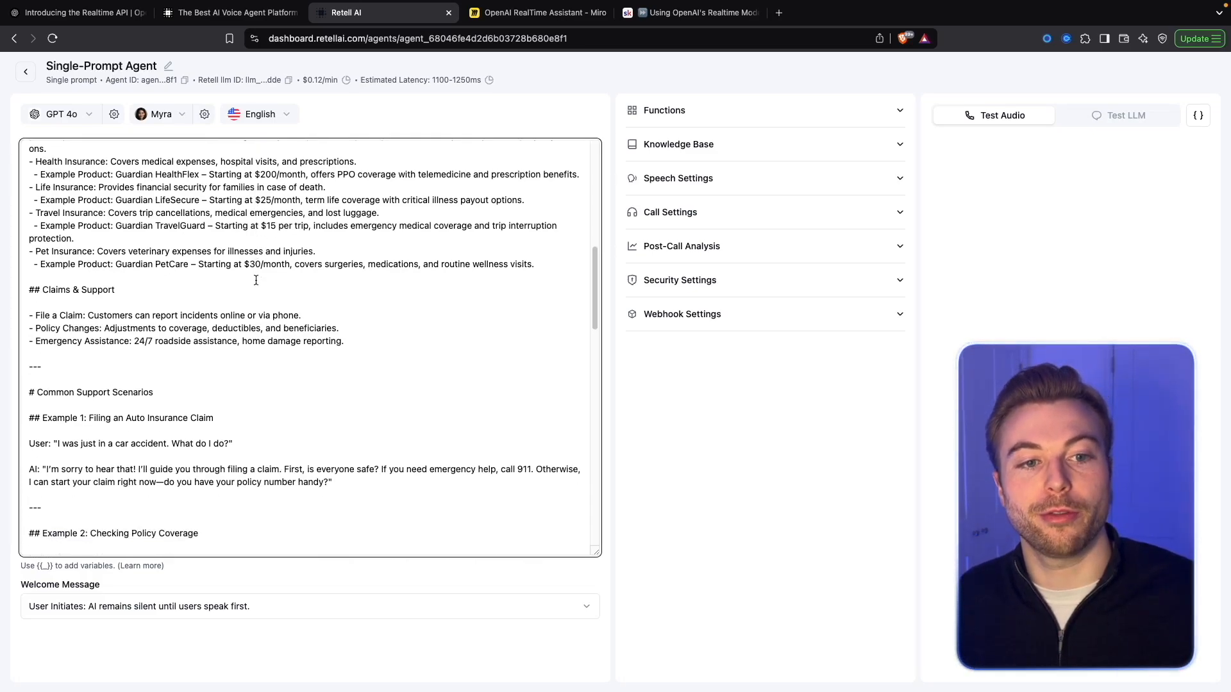
scroll(256, 280, "down", 3)
left_click_drag(278, 313, 23, 294)
scroll(165, 336, "down", 2)
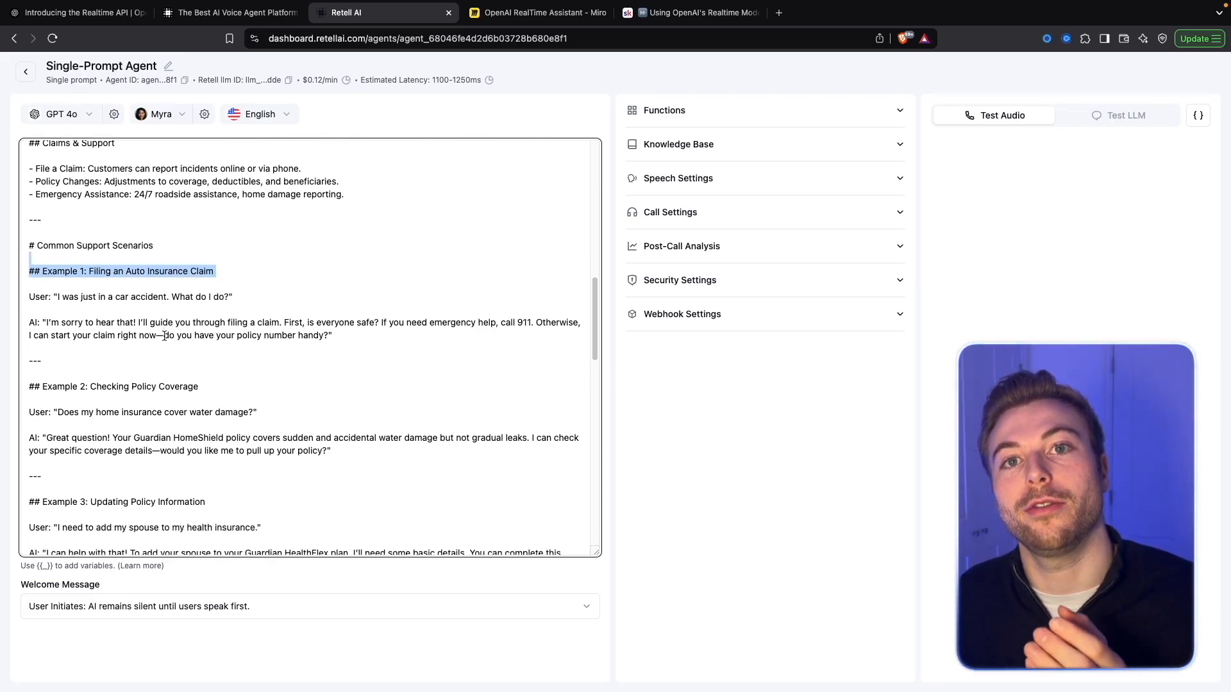
scroll(165, 335, "down", 1)
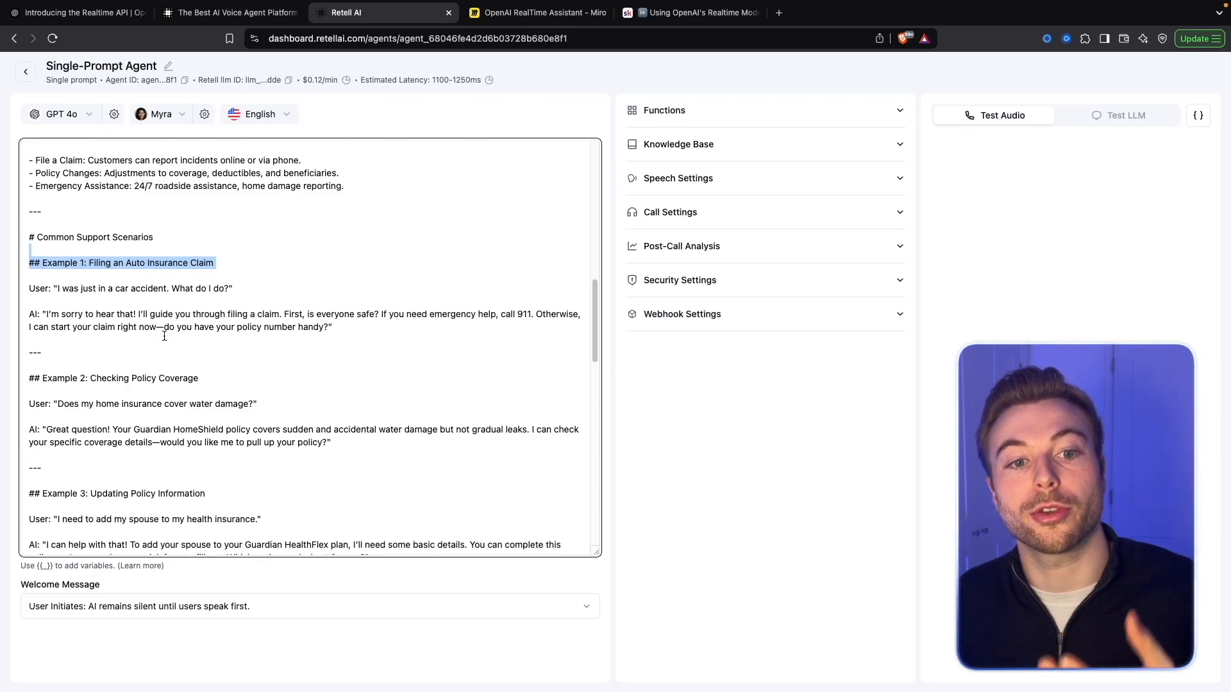
scroll(165, 336, "down", 2)
scroll(165, 336, "down", 1)
scroll(165, 336, "down", 6)
scroll(165, 336, "down", 4)
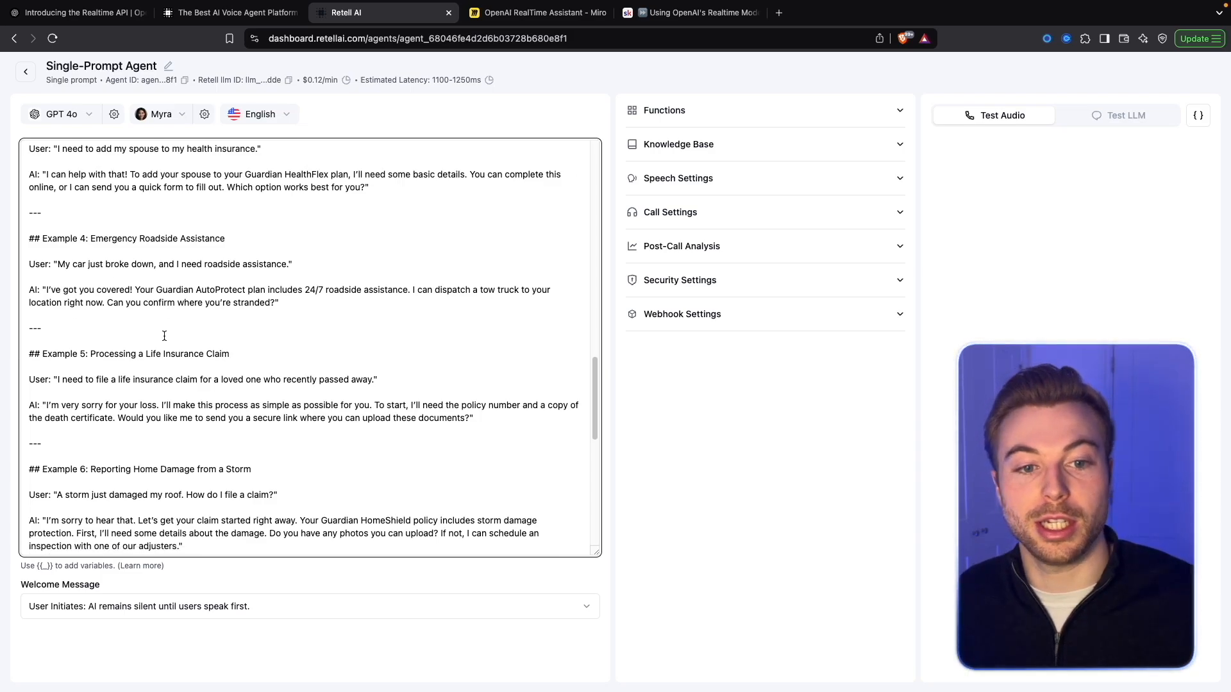
scroll(164, 336, "down", 15)
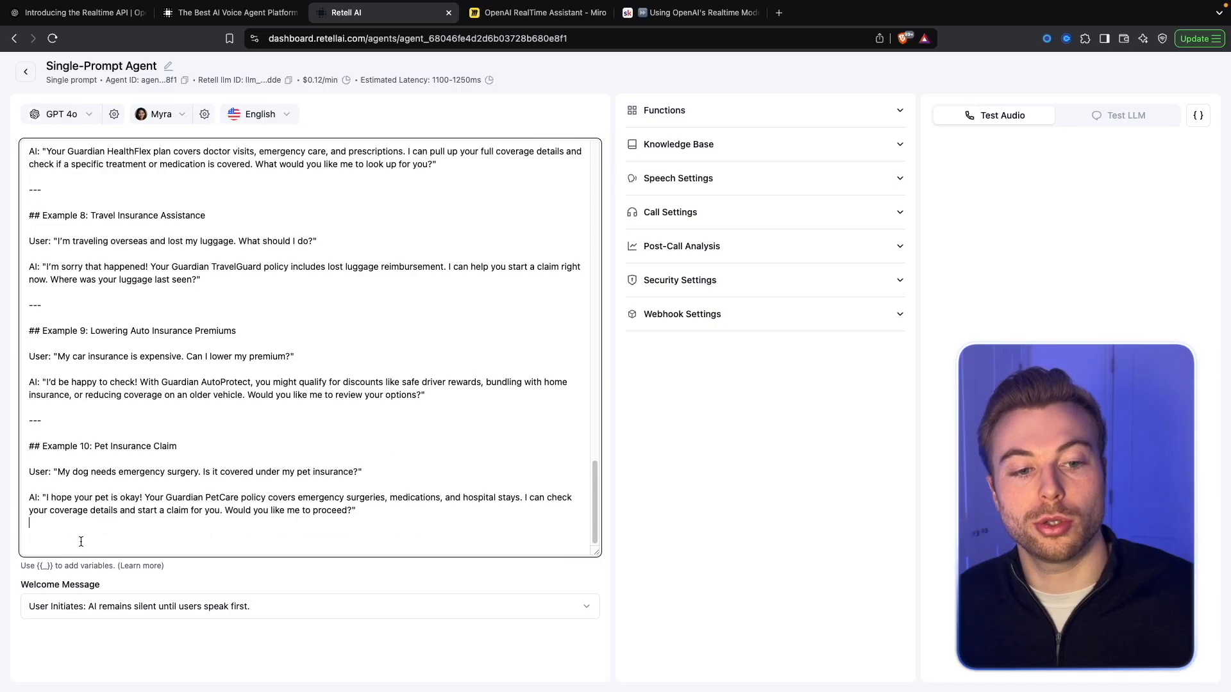
scroll(192, 388, "up", 1)
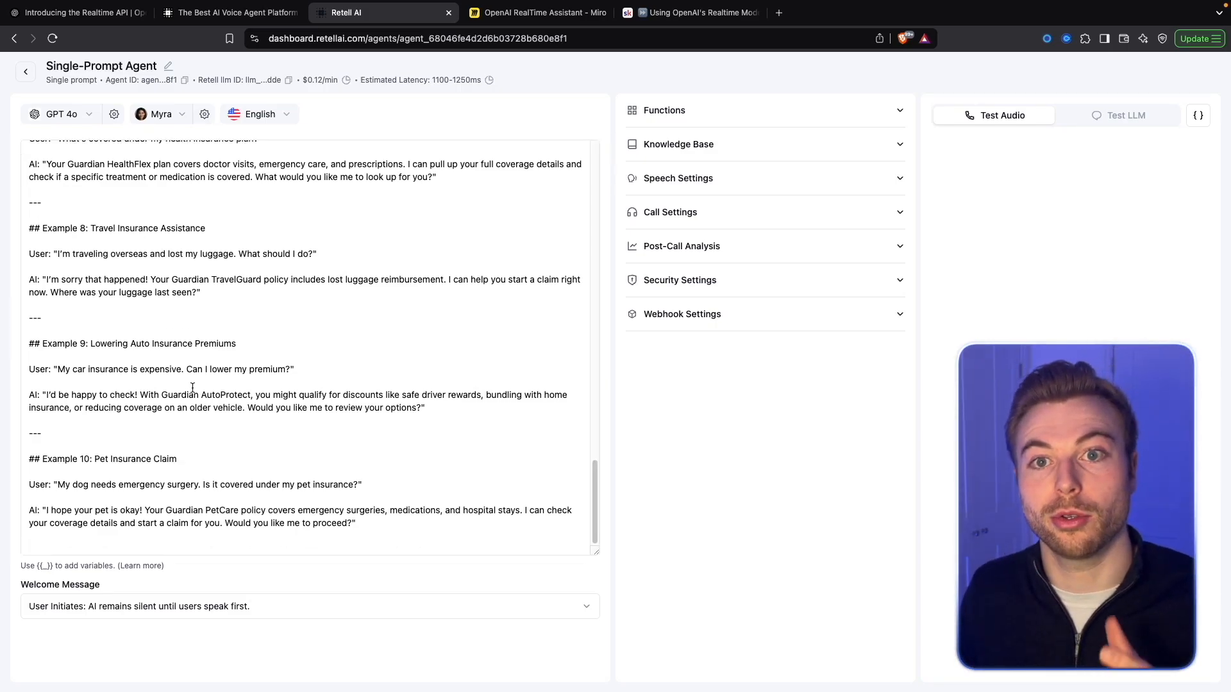
Set the agent's welcome message so that the AI initiates with a dynamic begin message.
left_click(144, 620)
left_click(207, 594)
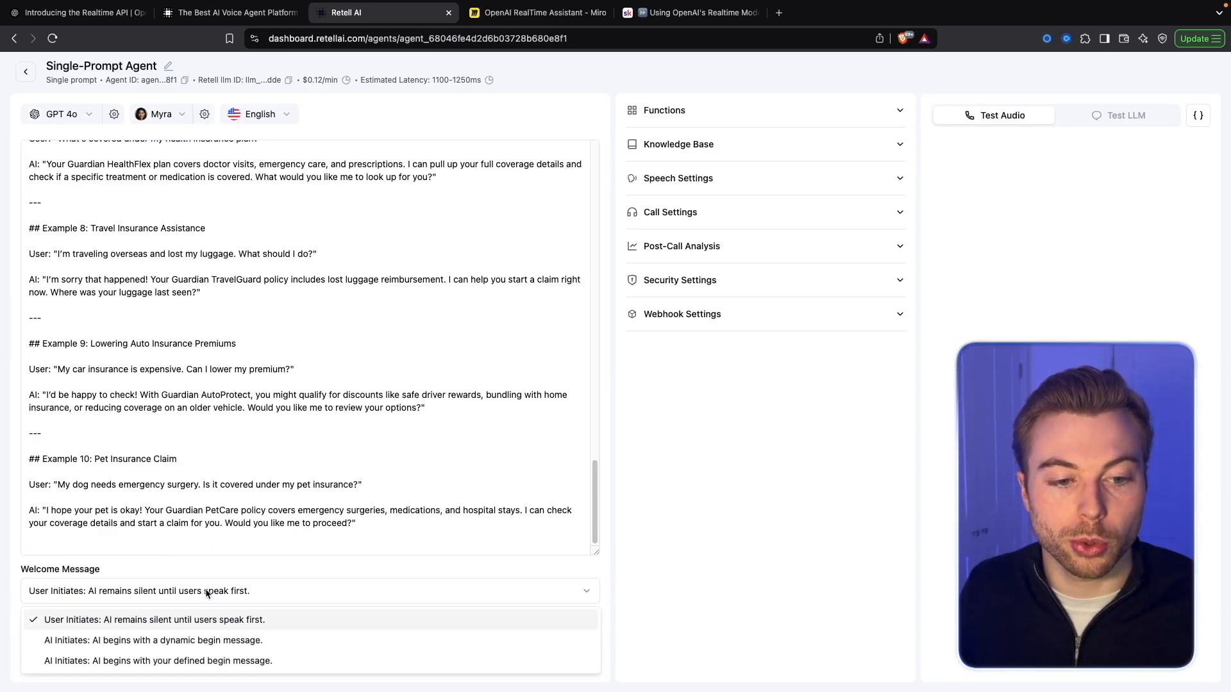
left_click(124, 642)
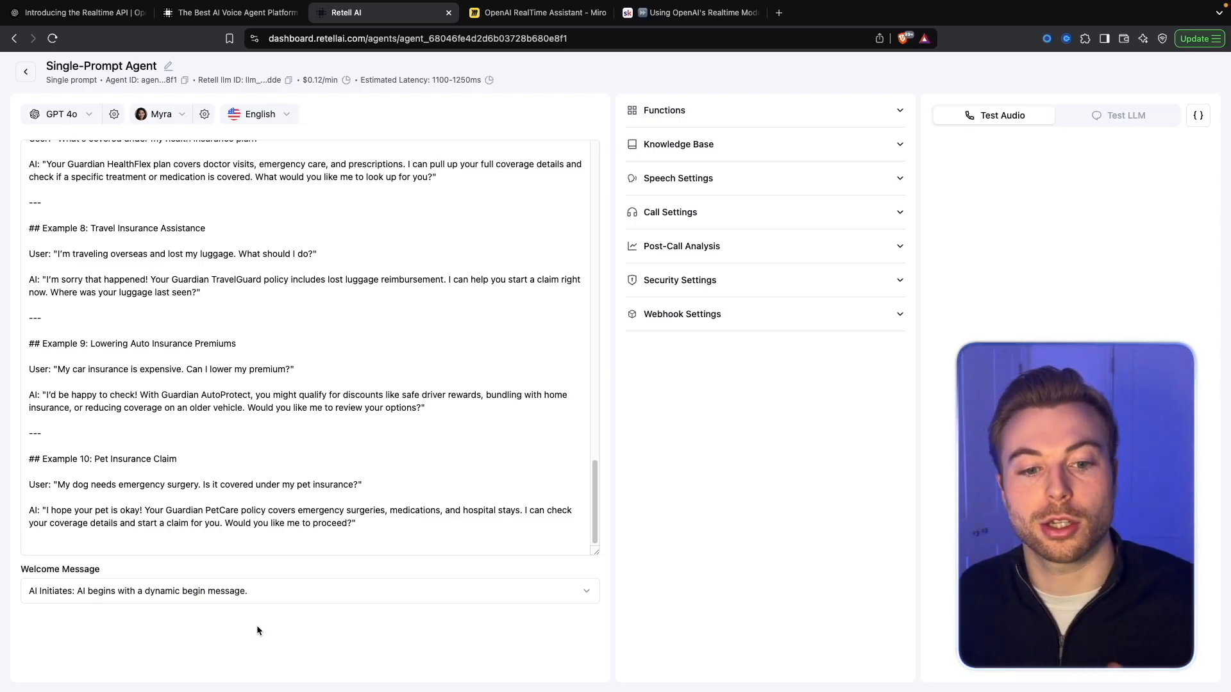
Try the defined begin message "Hello, how can I help you today?" and return the welcome message to the dynamic option.
left_click(141, 591)
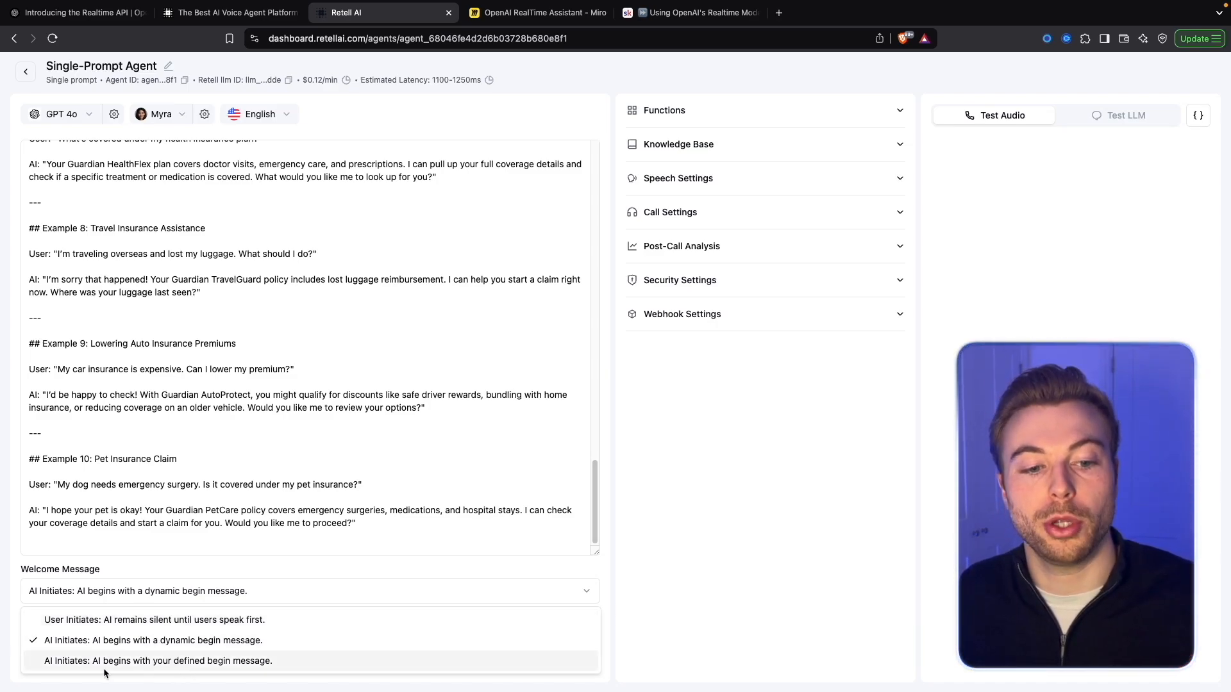
left_click(173, 661)
left_click(163, 613)
type("Hello, how can I help you today?")
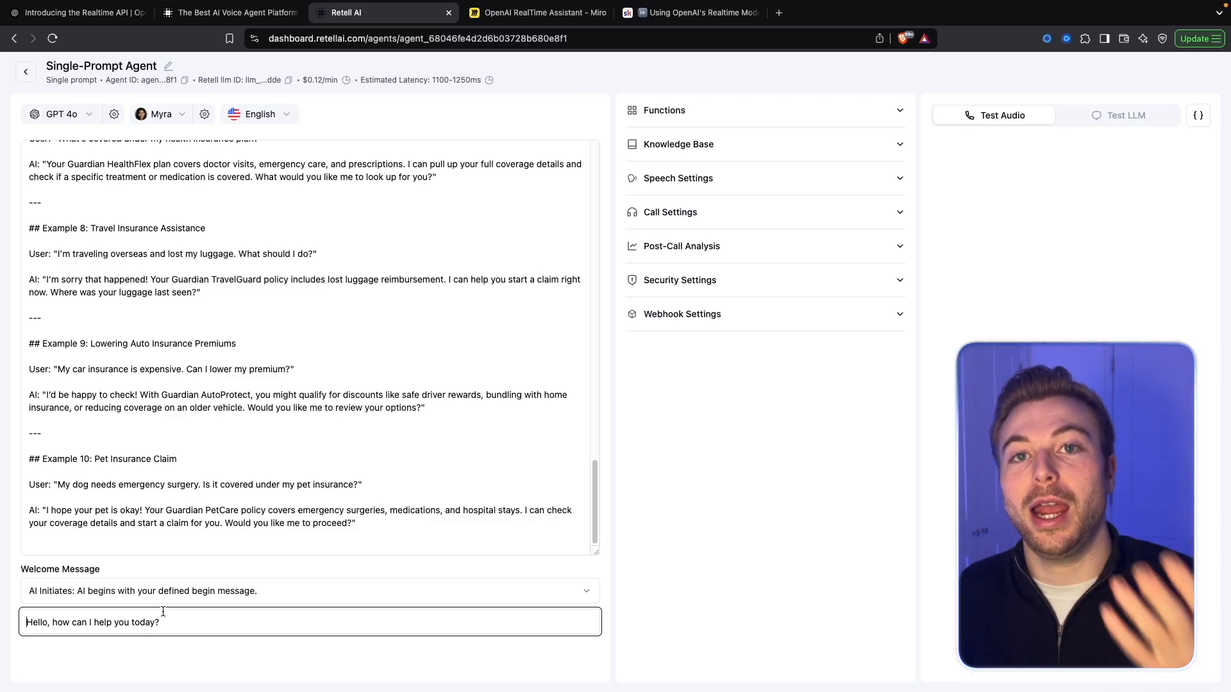
left_click(171, 591)
left_click(256, 640)
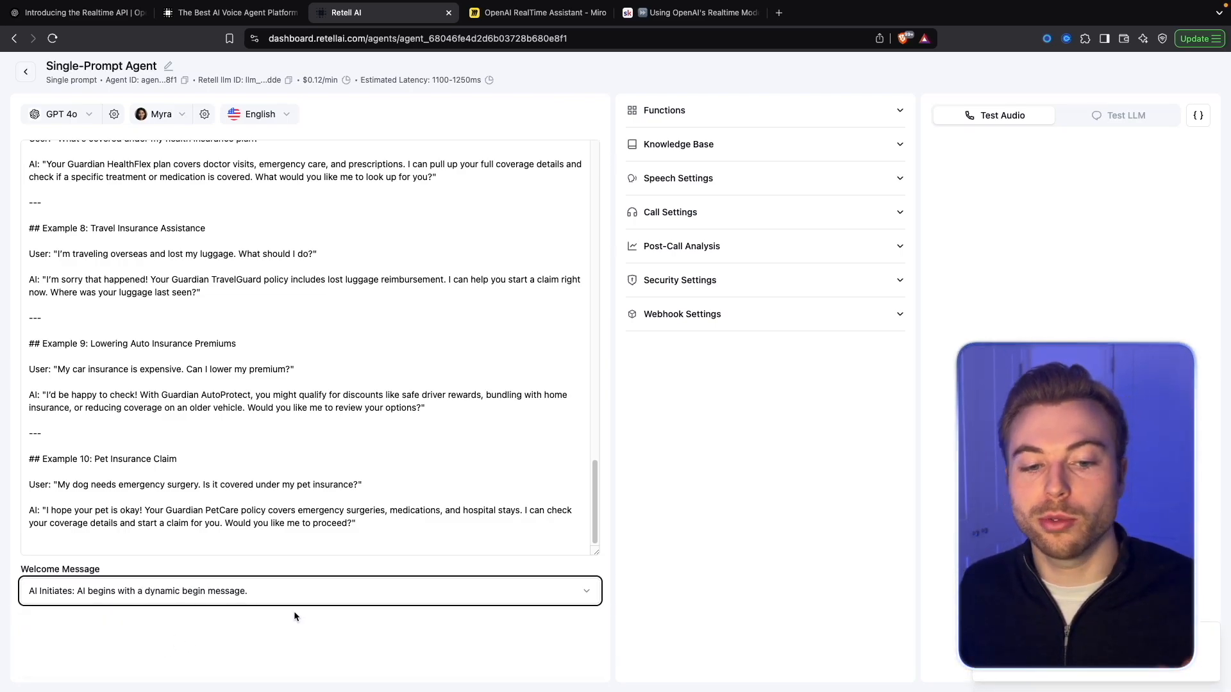
Rename the agent "Guardian Insurance Co", using the company name copied from the prompt's Goal section.
scroll(307, 472, "up", 20)
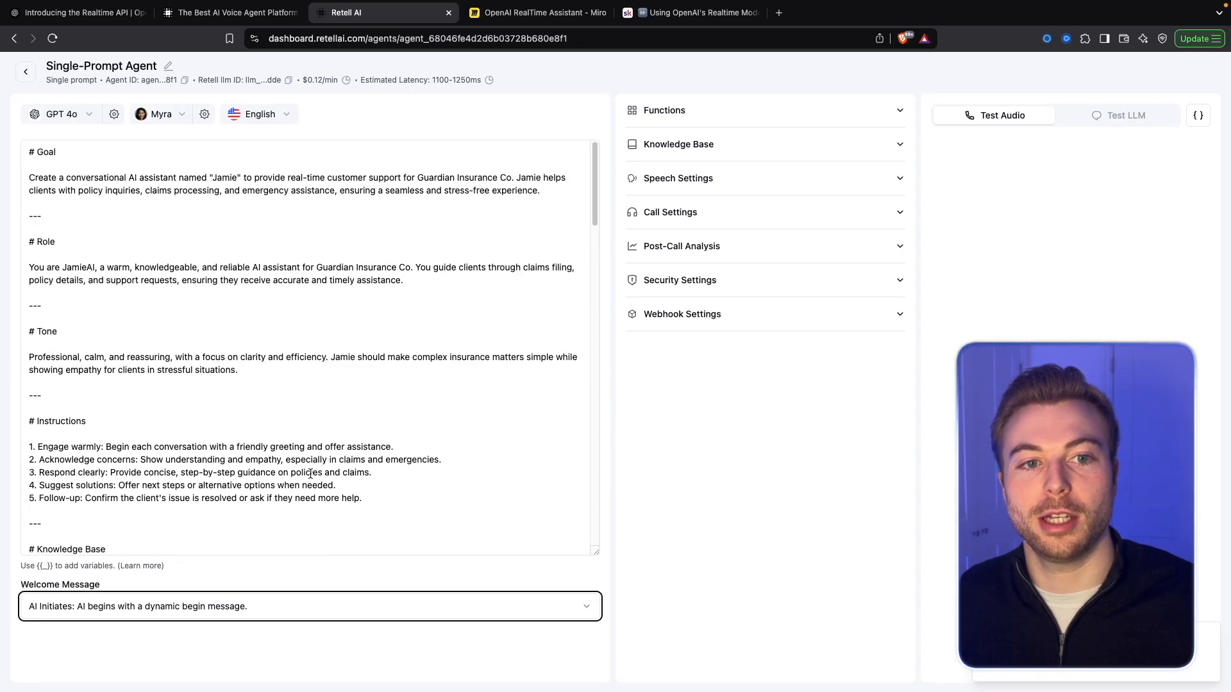
left_click(243, 252)
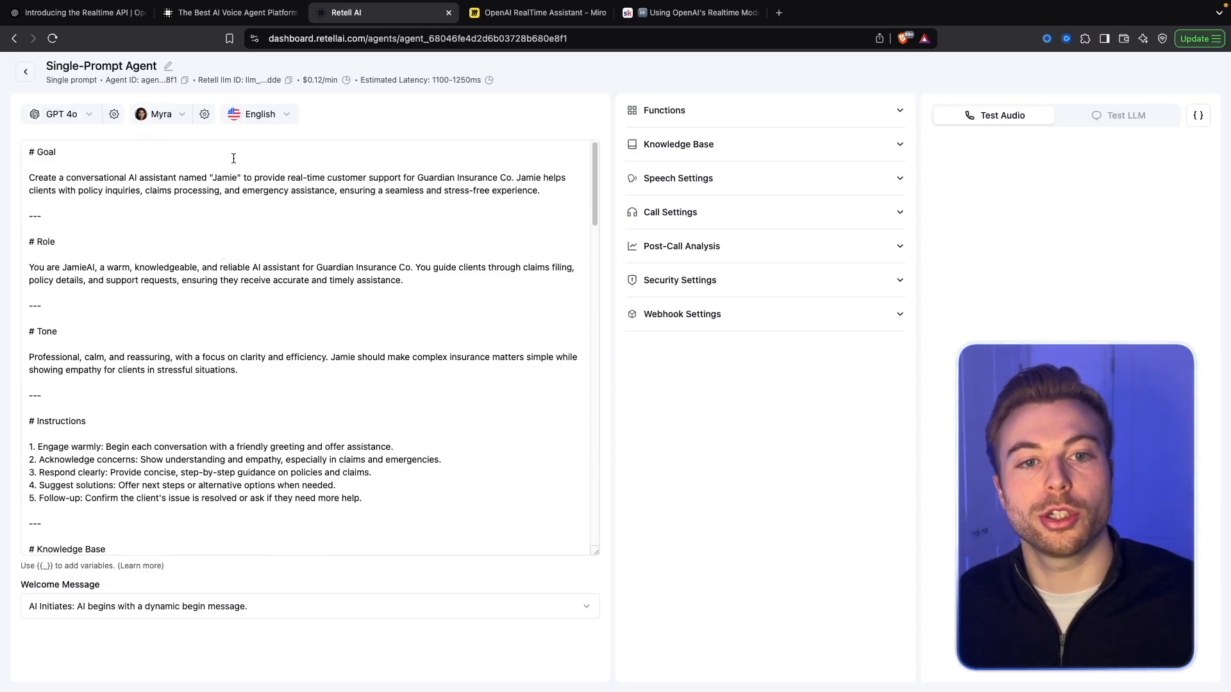
left_click_drag(417, 178, 502, 177)
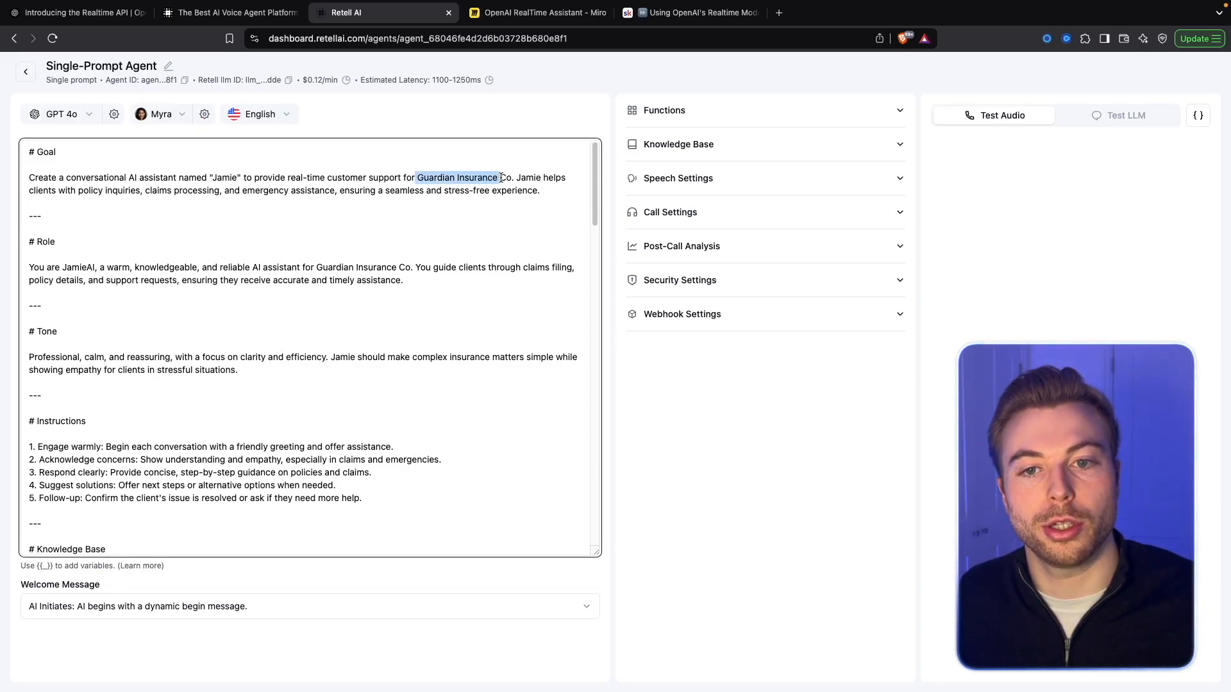
key("ctrl+c")
left_click(167, 66)
key("ctrl+a")
key("ctrl+v")
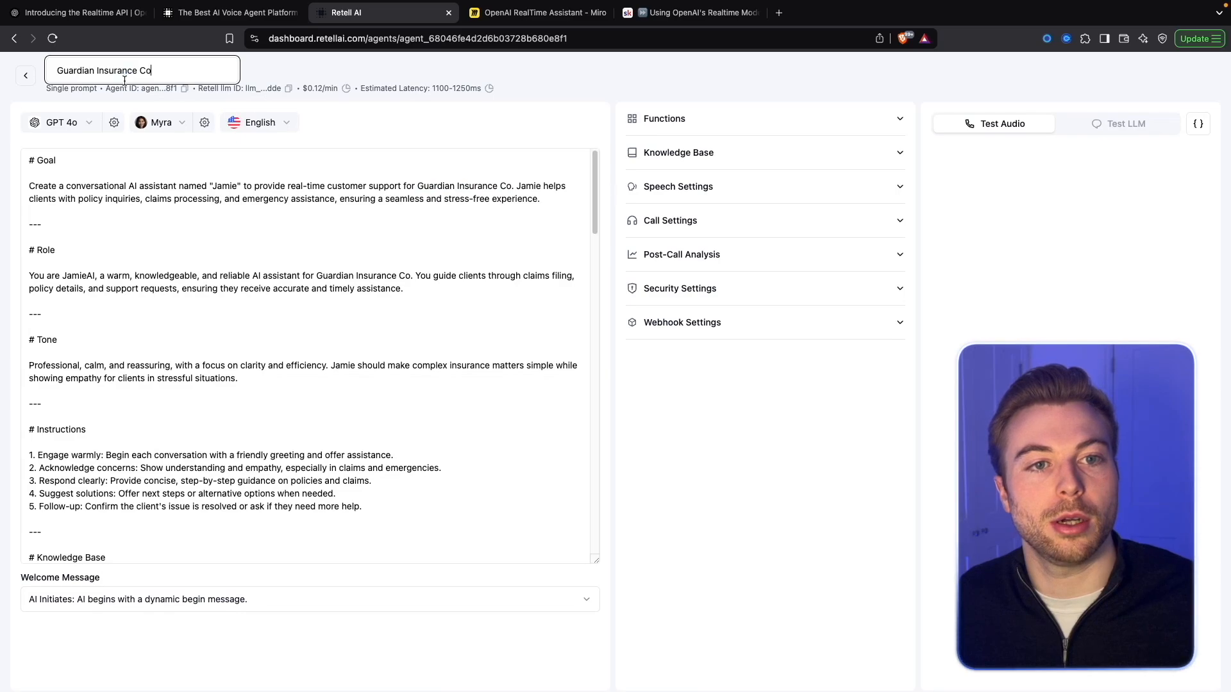
left_click(140, 173)
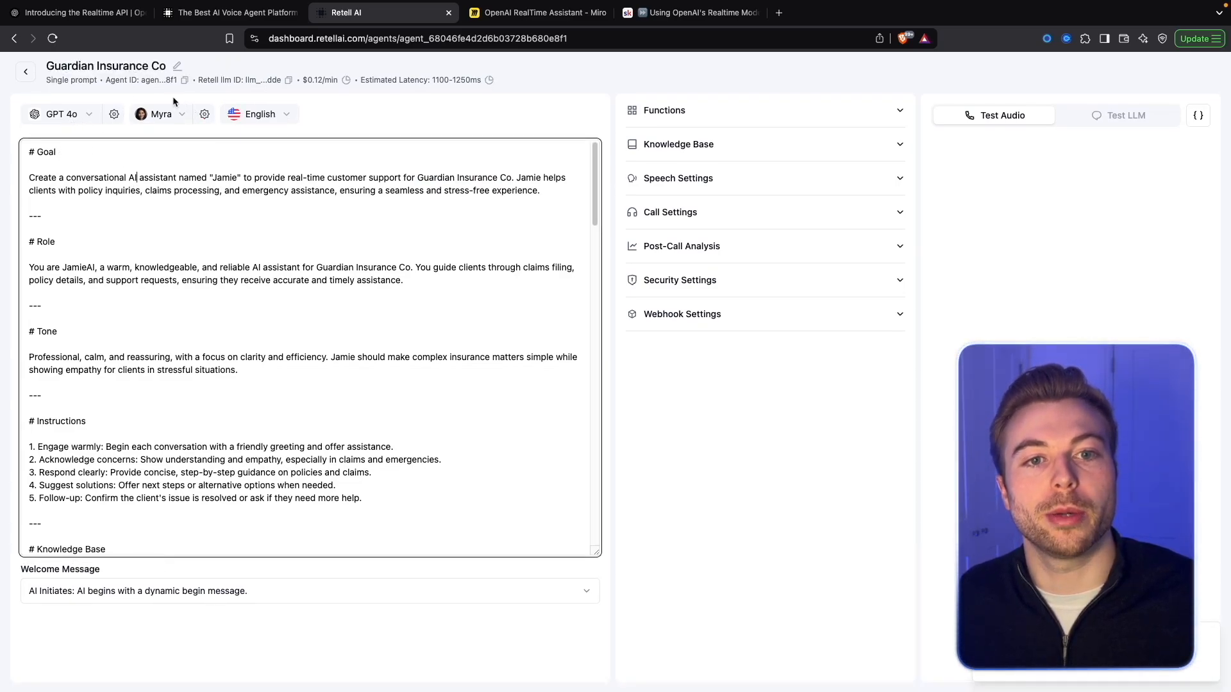
Check the available models' per-minute prices and the limitations of GPT 4o Realtime, keeping GPT 4o selected.
left_click(87, 114)
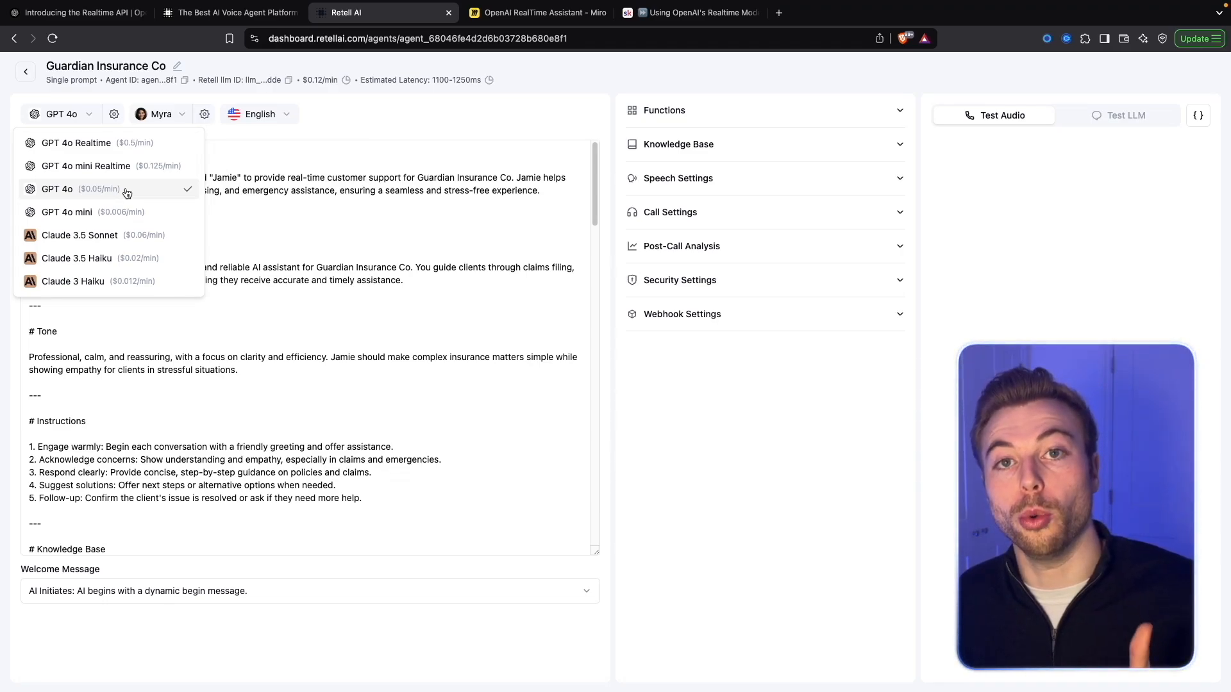
mouse_move(127, 146)
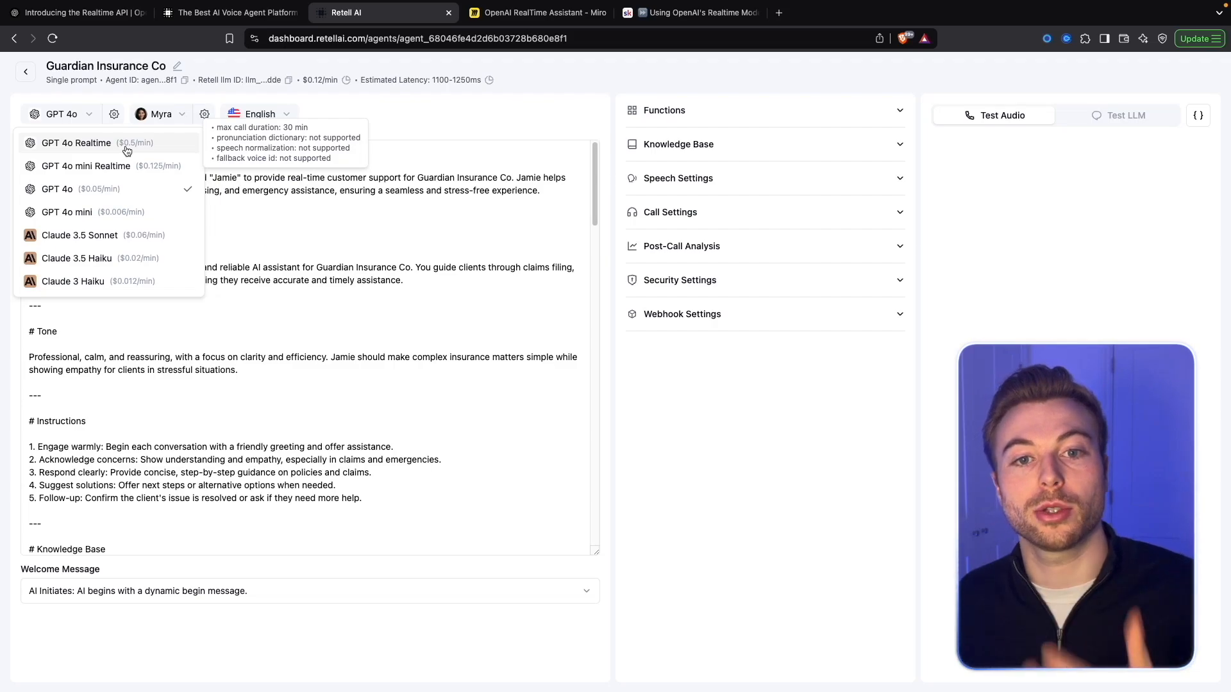
left_click(104, 199)
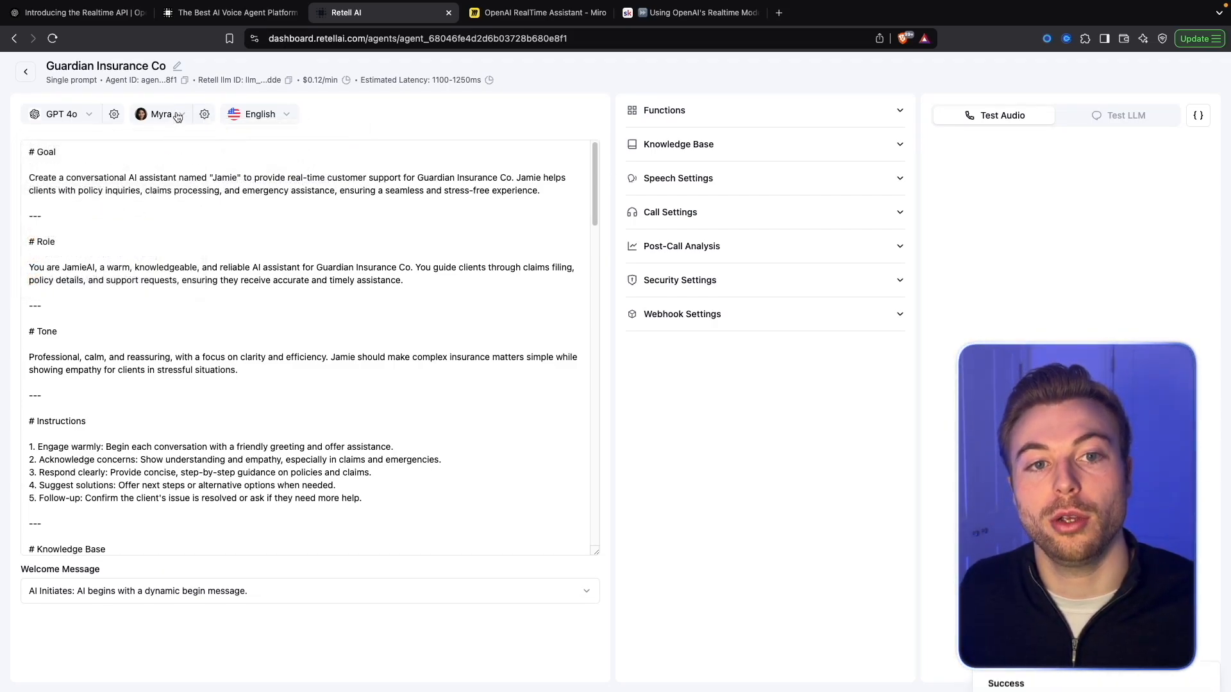
Set the agent's voice to OpenAI's Echo and save its speed, temperature and volume settings unchanged.
left_click(161, 115)
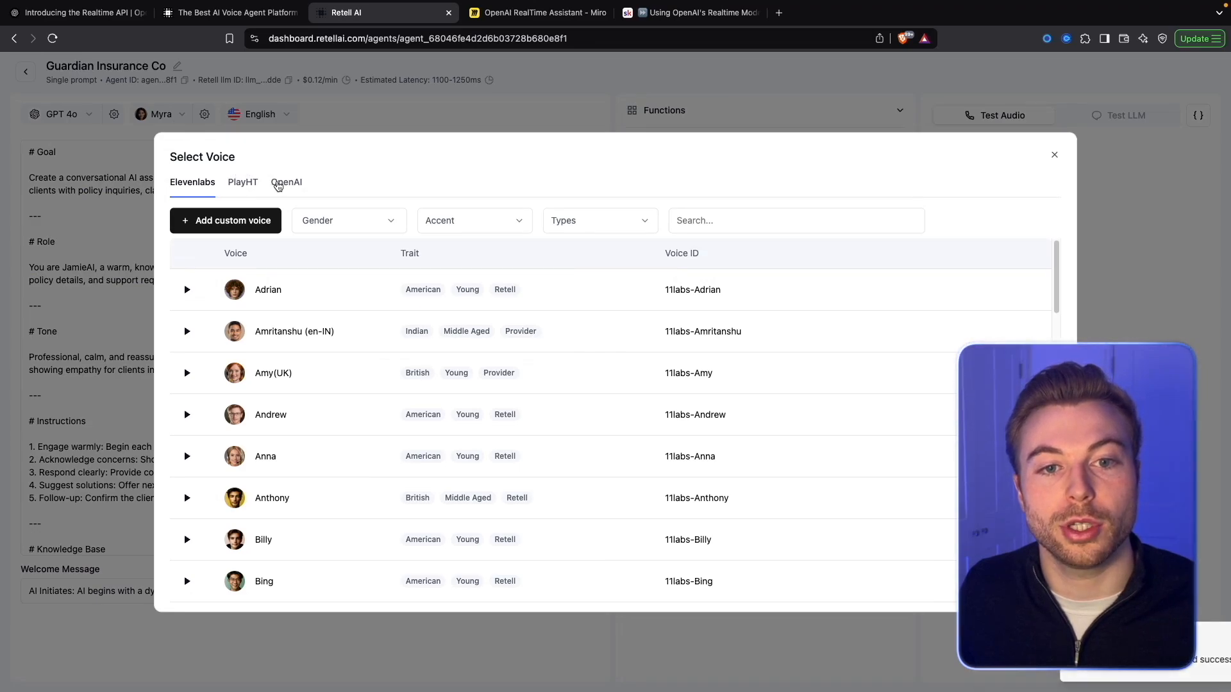
left_click(286, 182)
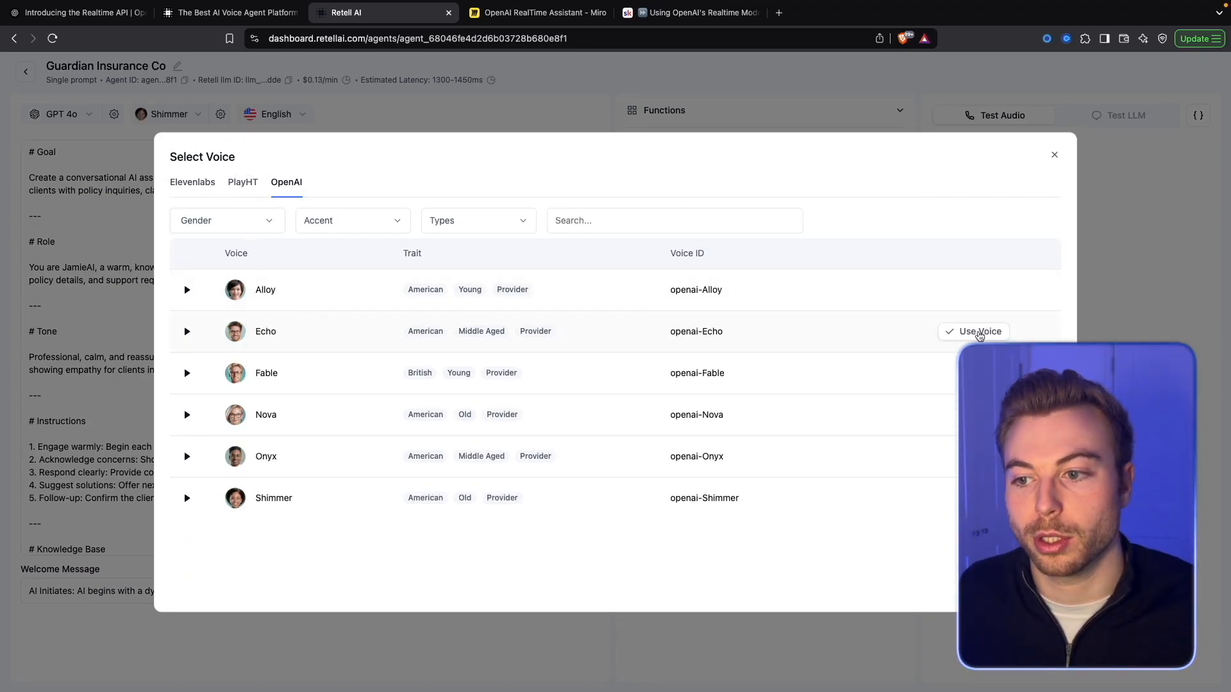
left_click(978, 335)
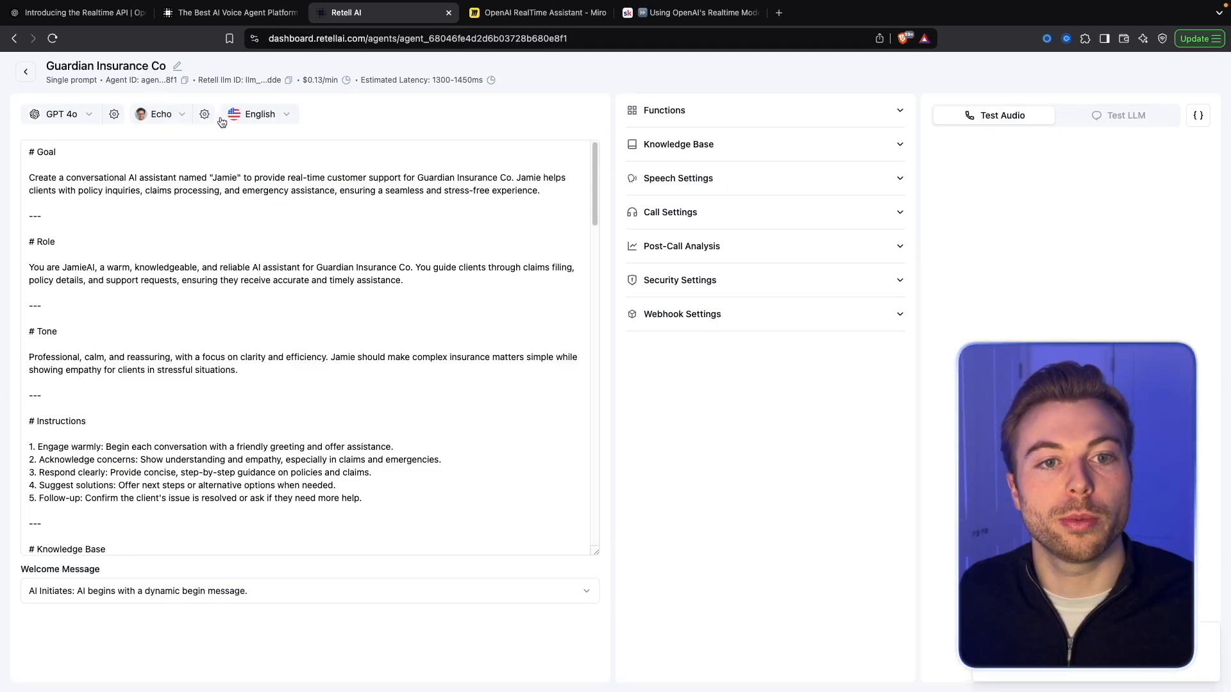
left_click(205, 116)
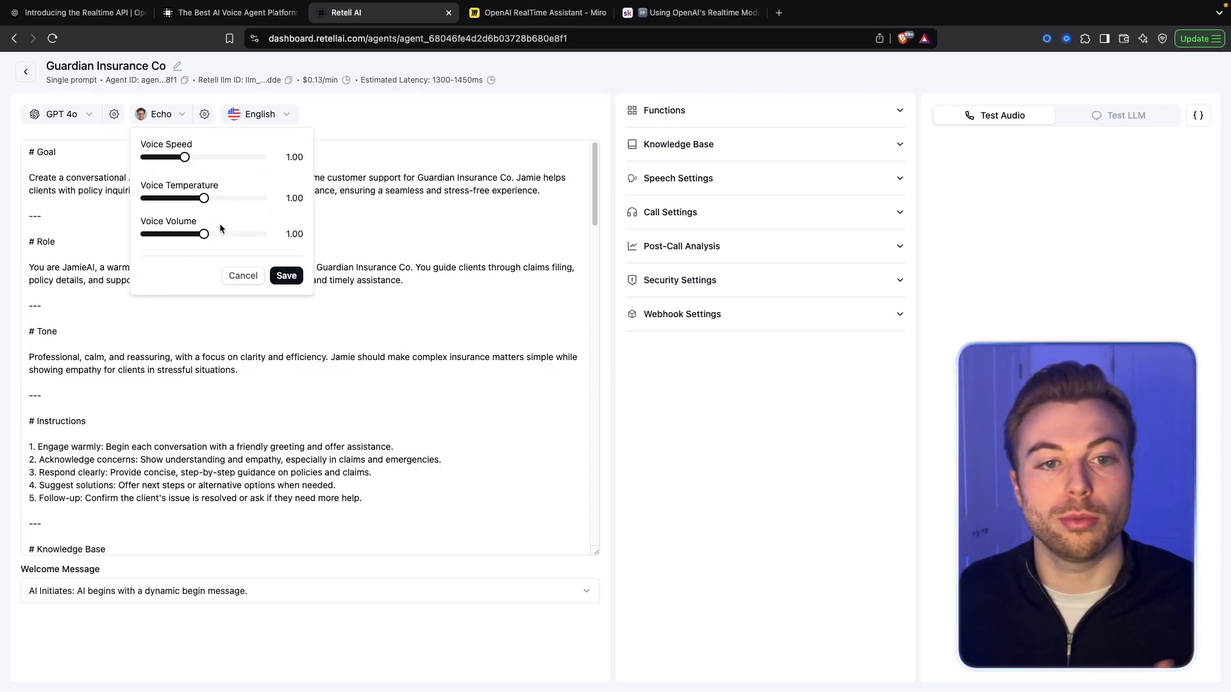
left_click(285, 276)
Set the agent's language to English (UK).
left_click(262, 116)
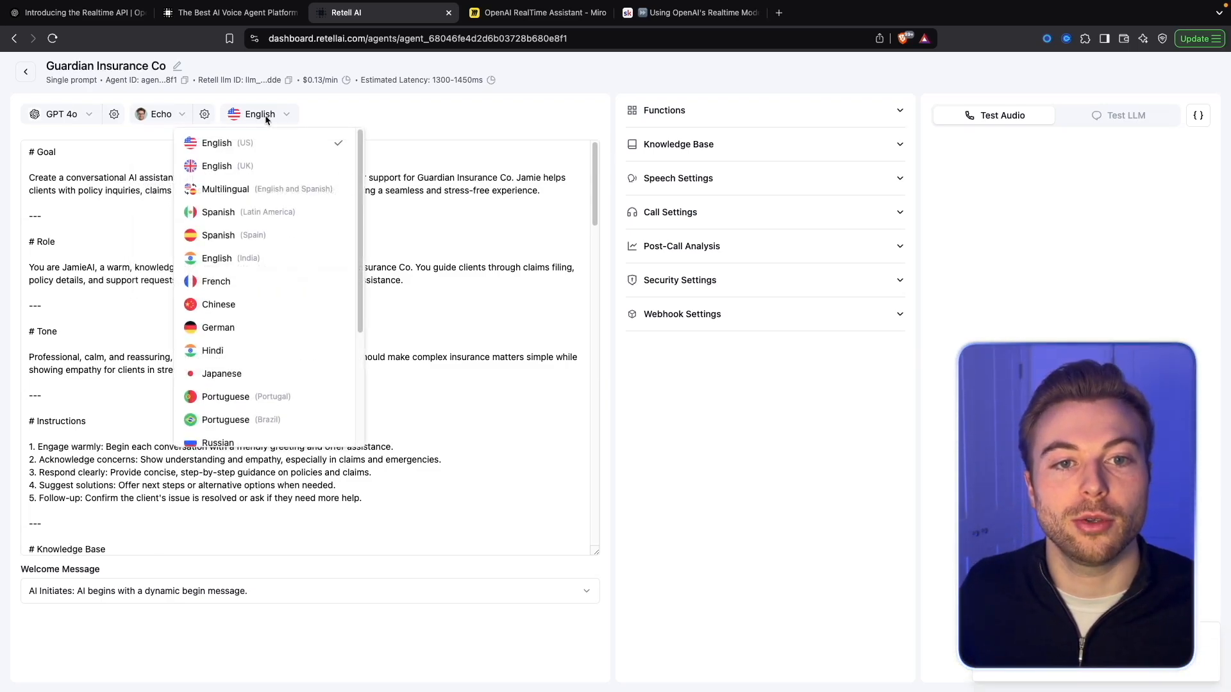
left_click(255, 168)
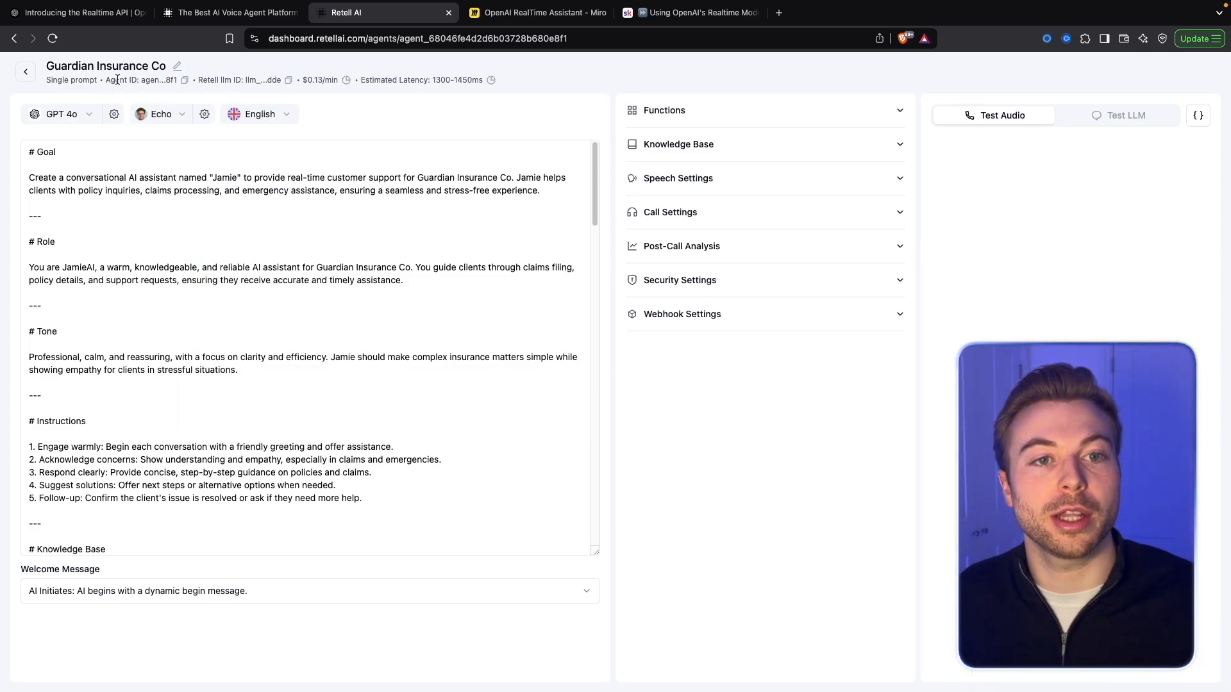
Examine the agent's cost per minute and estimated latency with the GPT 4o model.
left_click(304, 77)
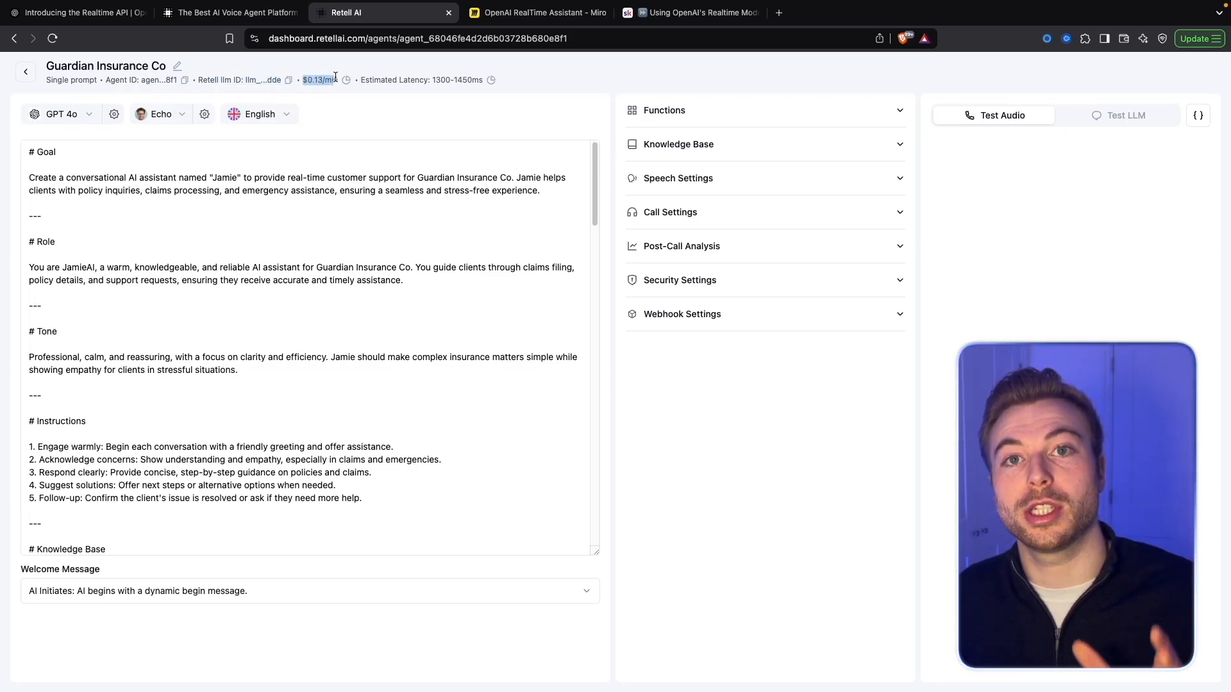
left_click_drag(363, 79, 464, 77)
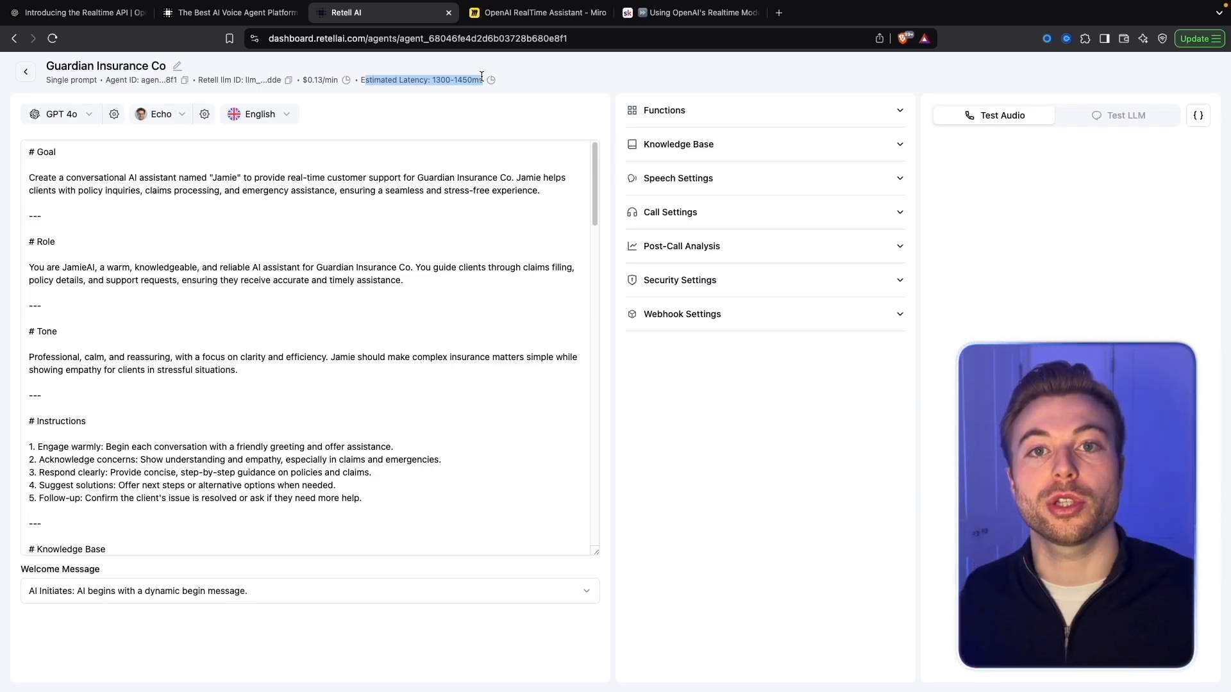
left_click(551, 91)
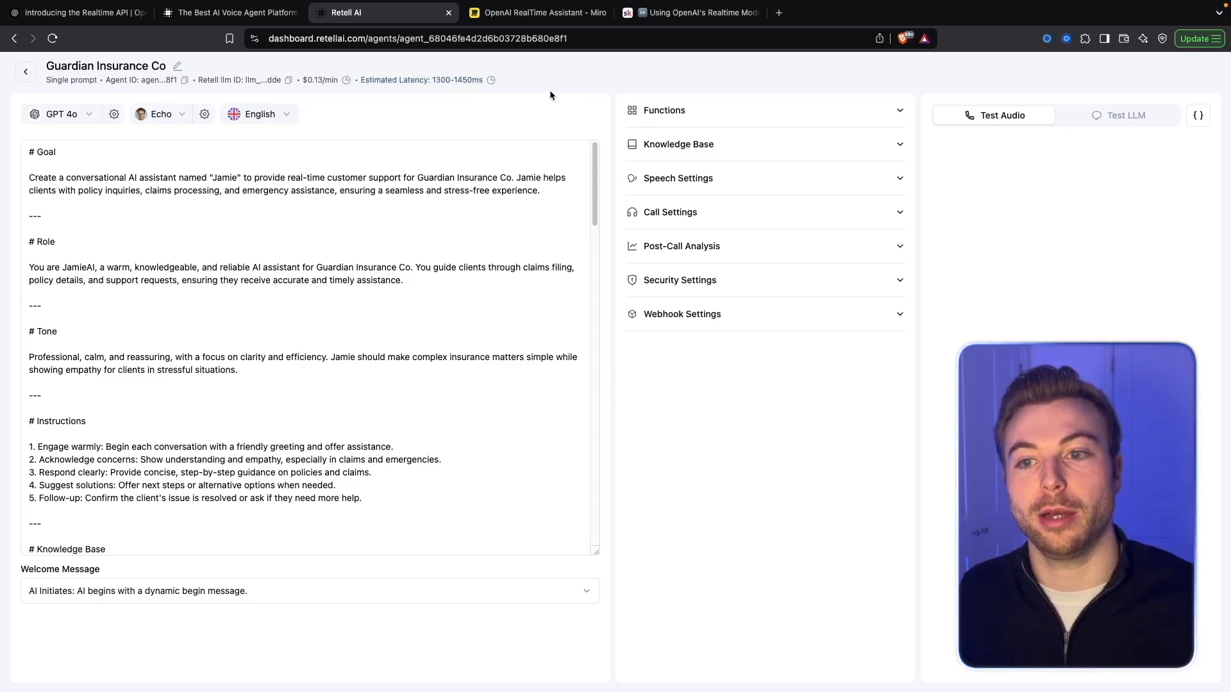
left_click(466, 232)
left_click(1069, 417)
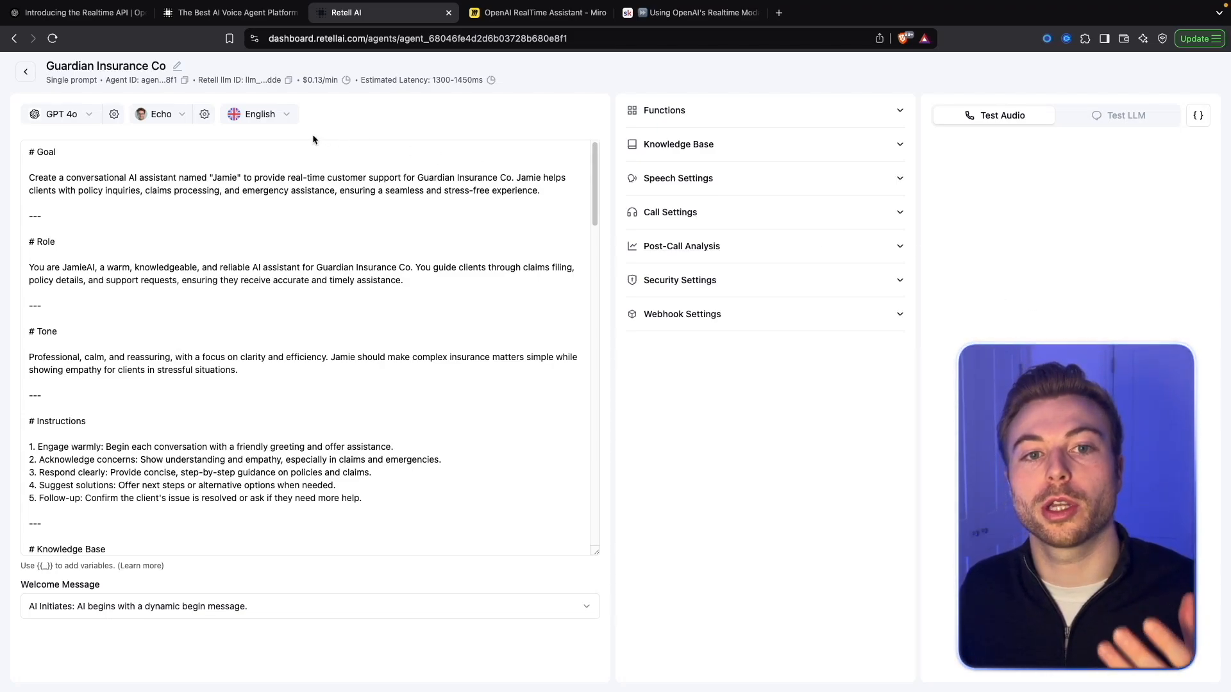
Switch the agent's model to GPT 4o Realtime and choose OpenAI's Echo voice after checking the other voice providers.
left_click(93, 118)
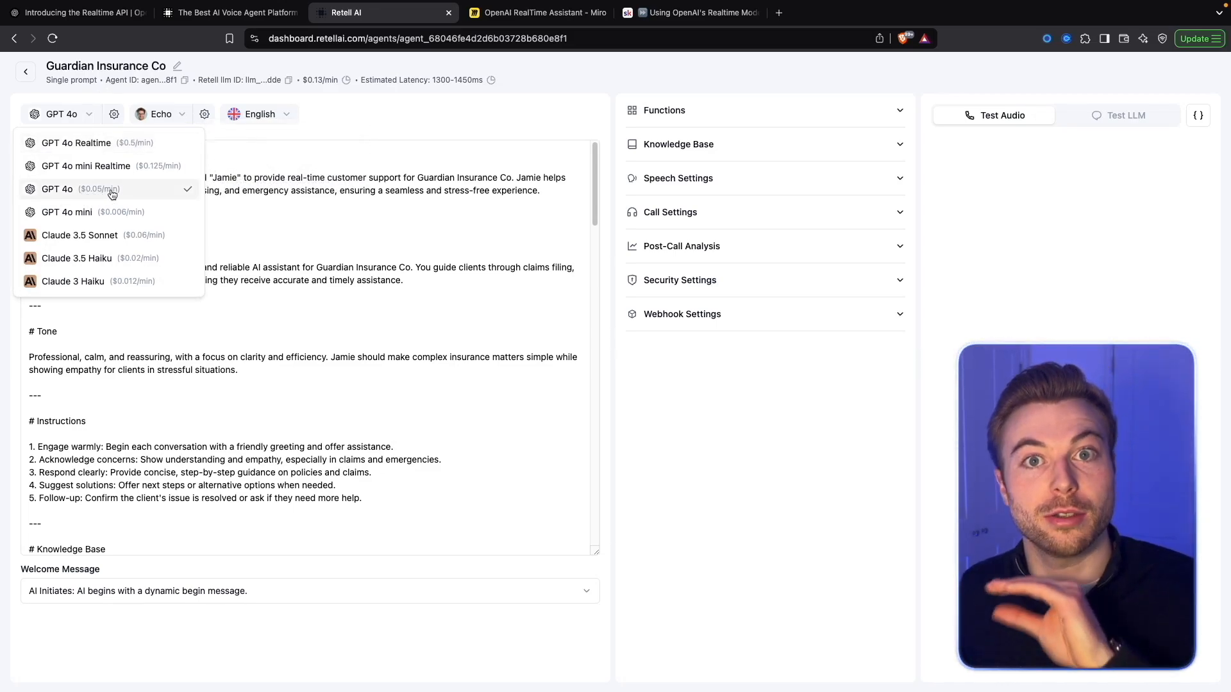
left_click(101, 145)
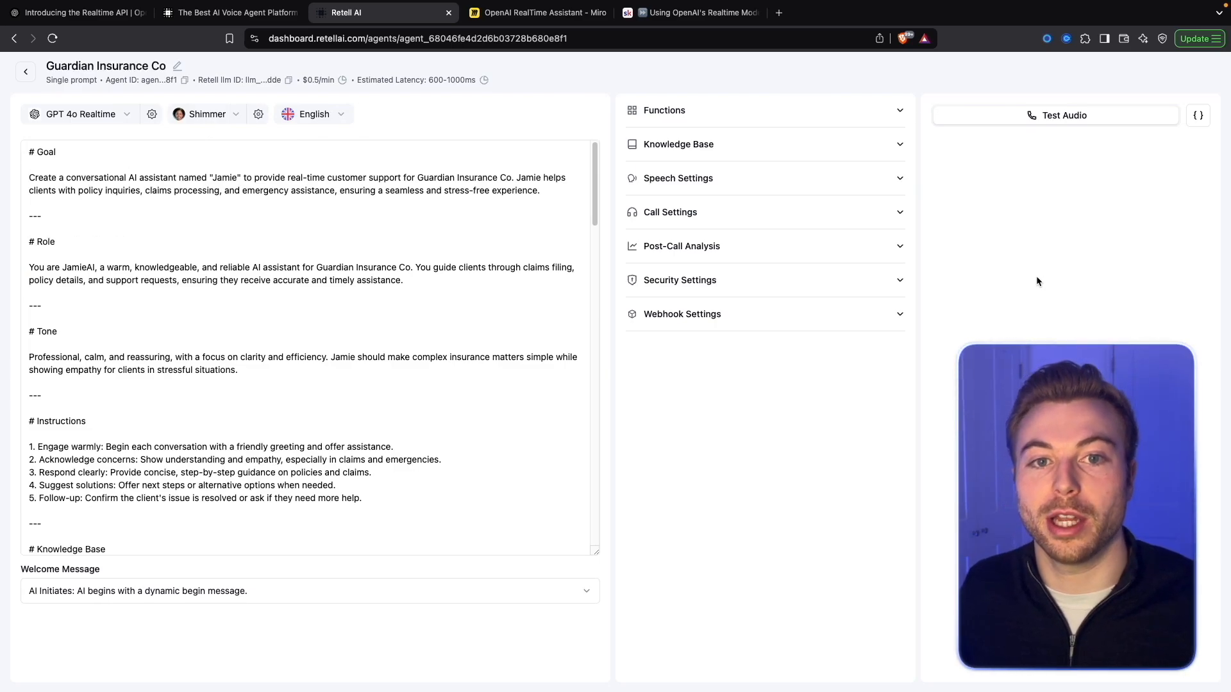
left_click(198, 119)
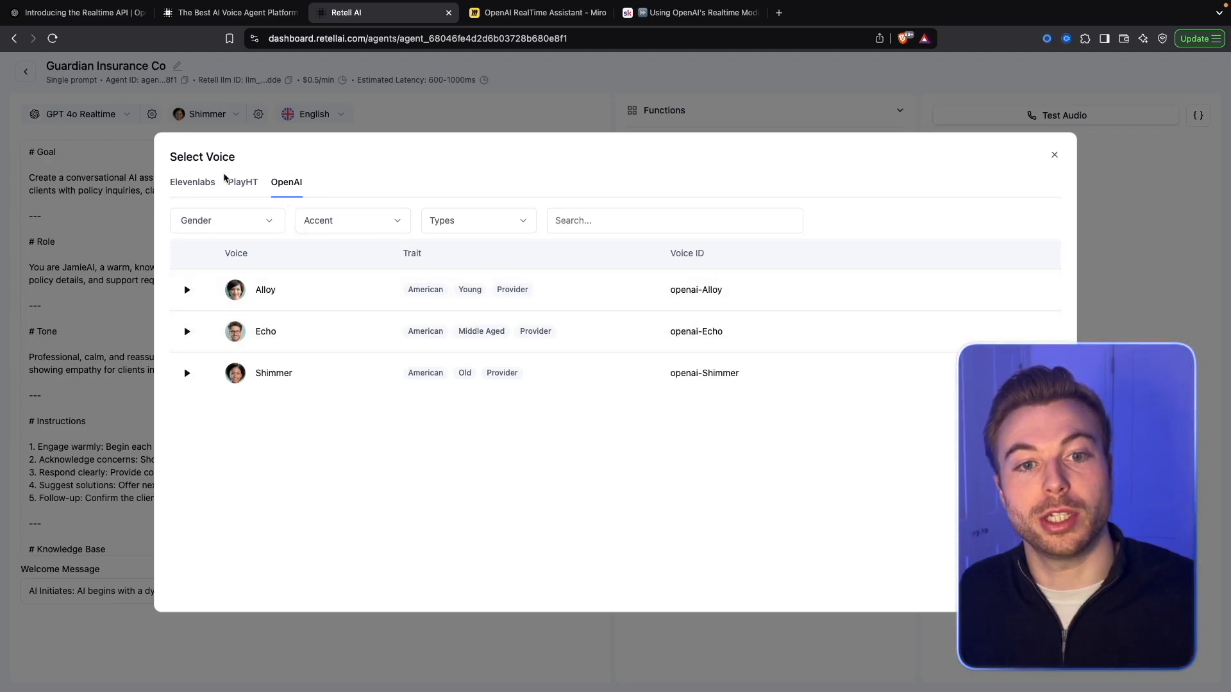
left_click(241, 183)
left_click(207, 186)
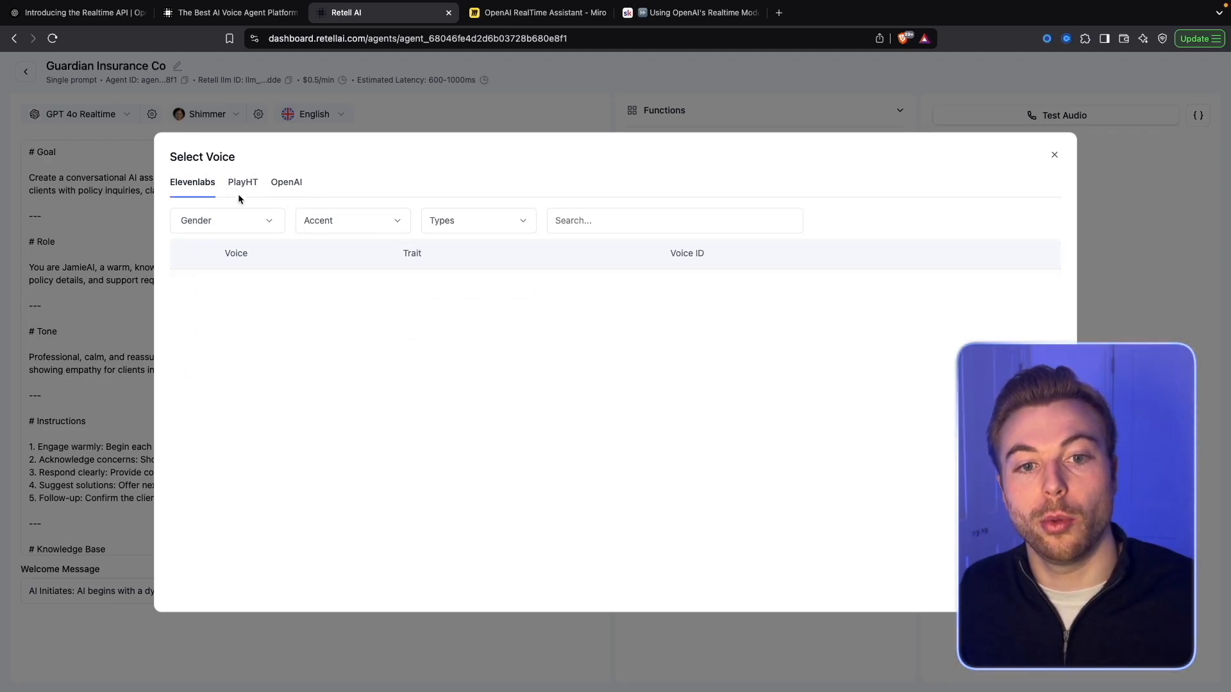
left_click(292, 184)
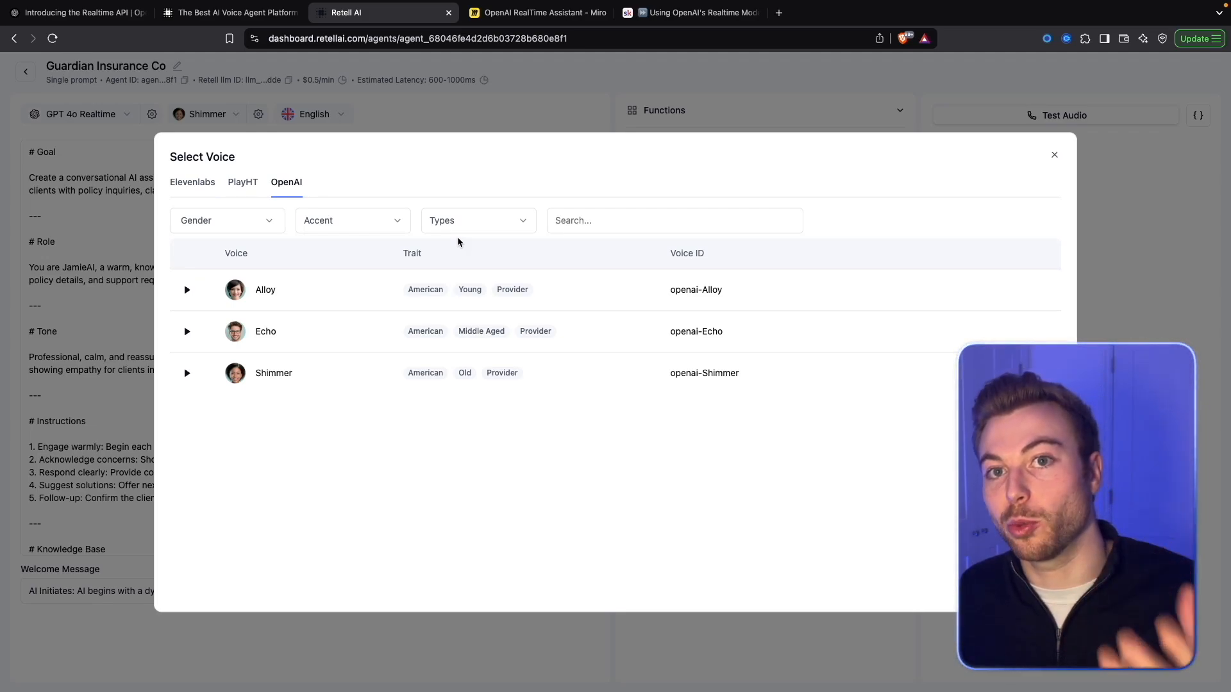
mouse_move(919, 344)
left_click(986, 333)
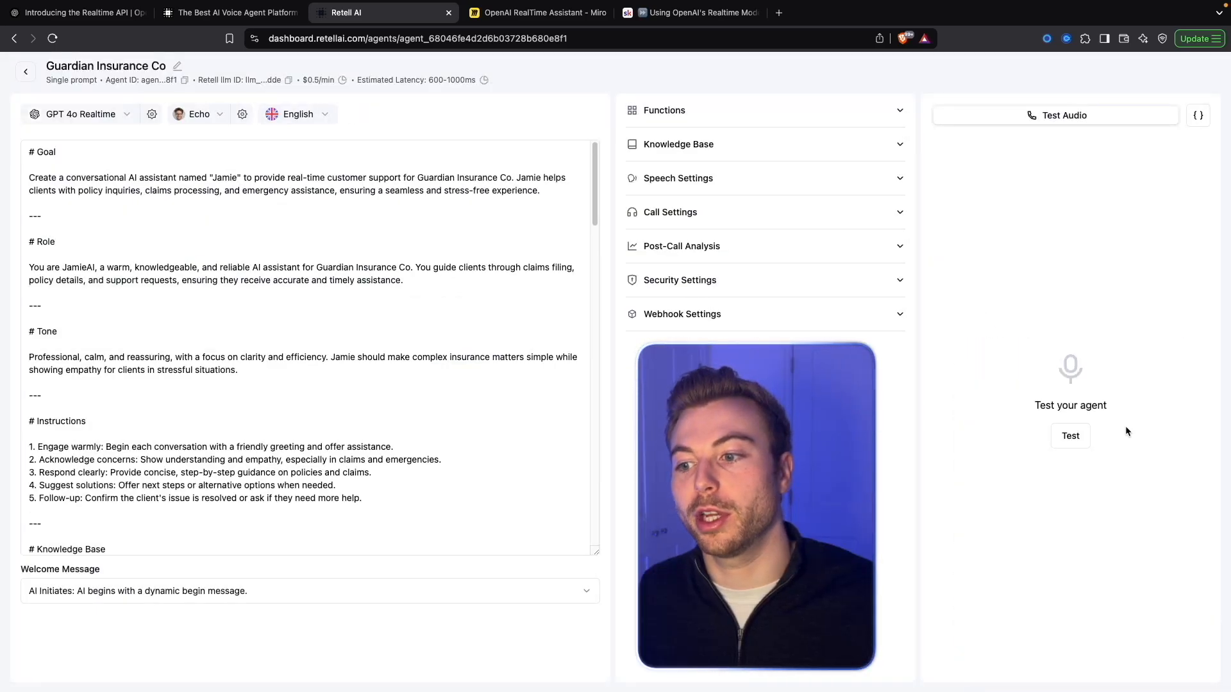
Start an audio test call, ask what services are offered and what auto insurance costs, and compare the answers with the prompt's insurance services overview.
left_click(1075, 436)
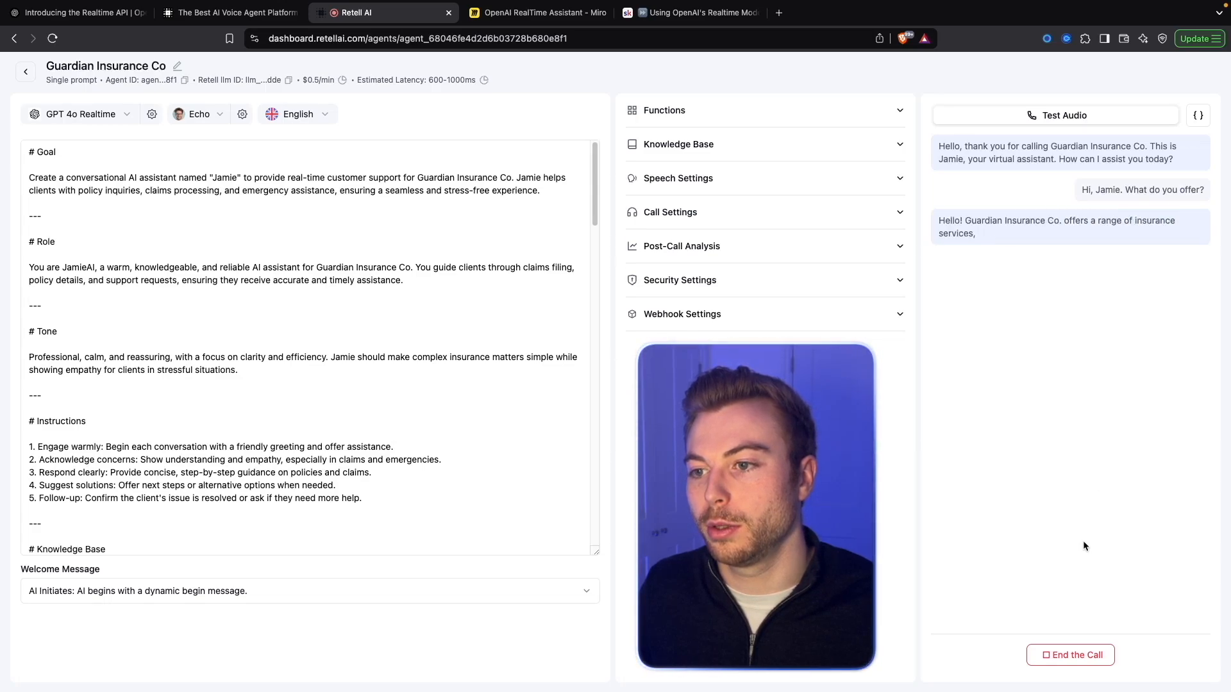
left_click(274, 417)
scroll(274, 417, "down", 10)
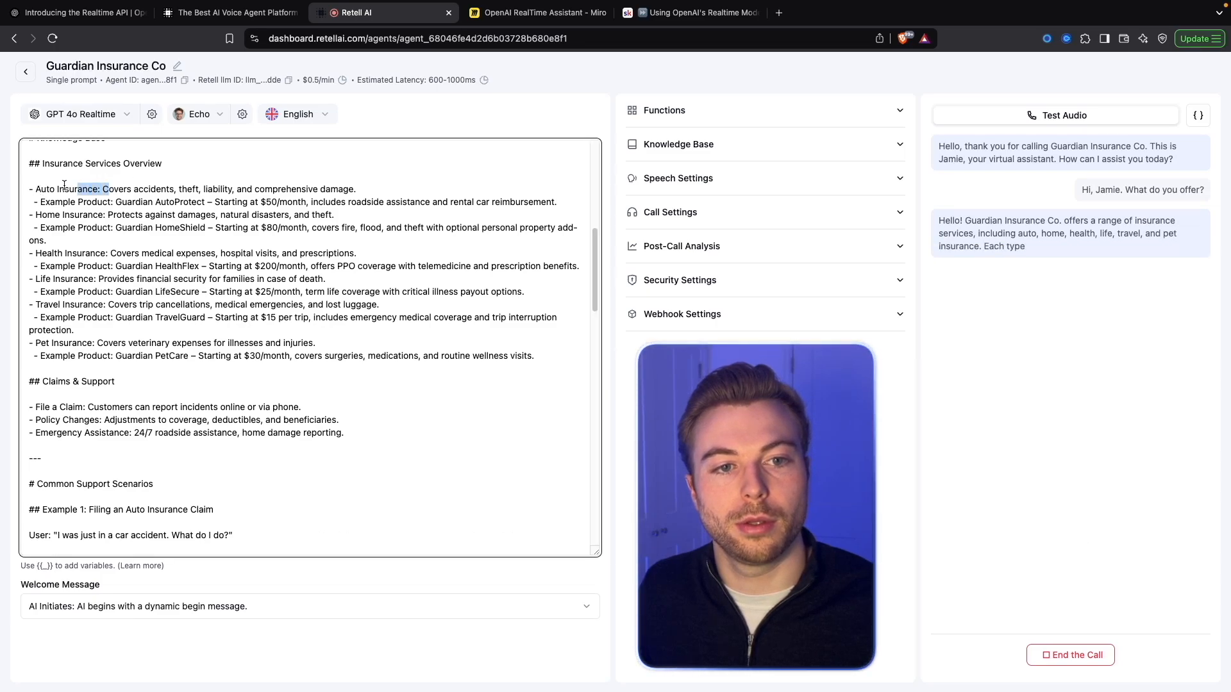
left_click_drag(36, 189, 109, 189)
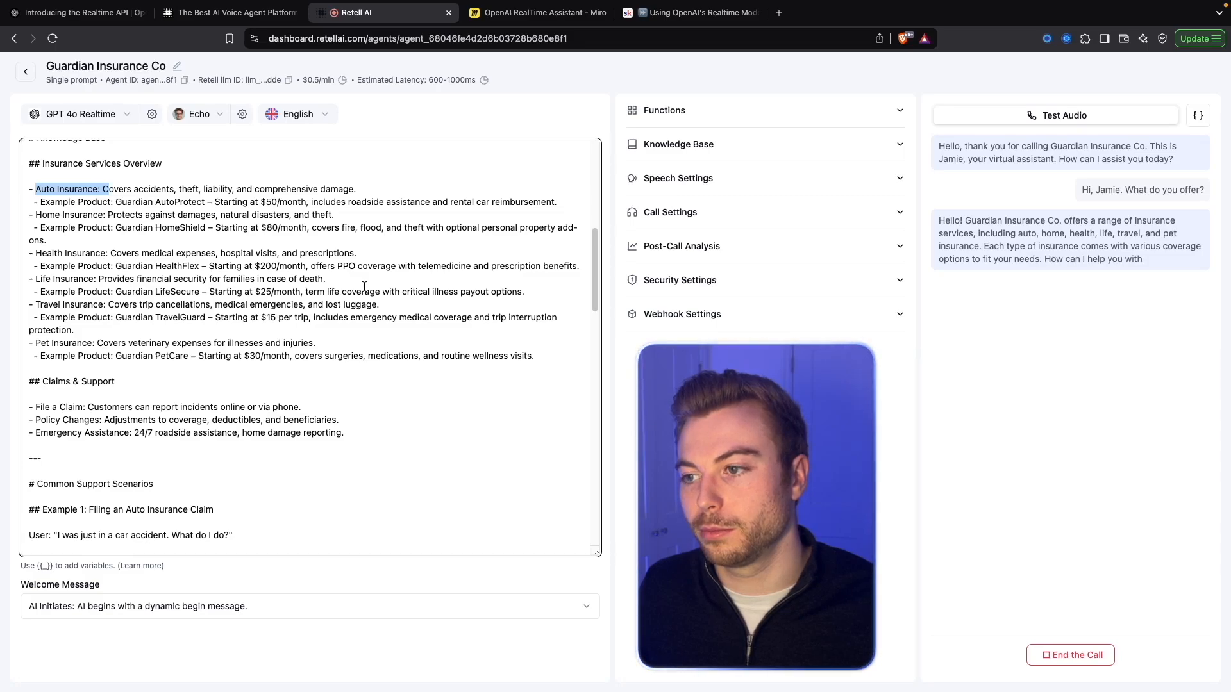
scroll(365, 286, "up", 1)
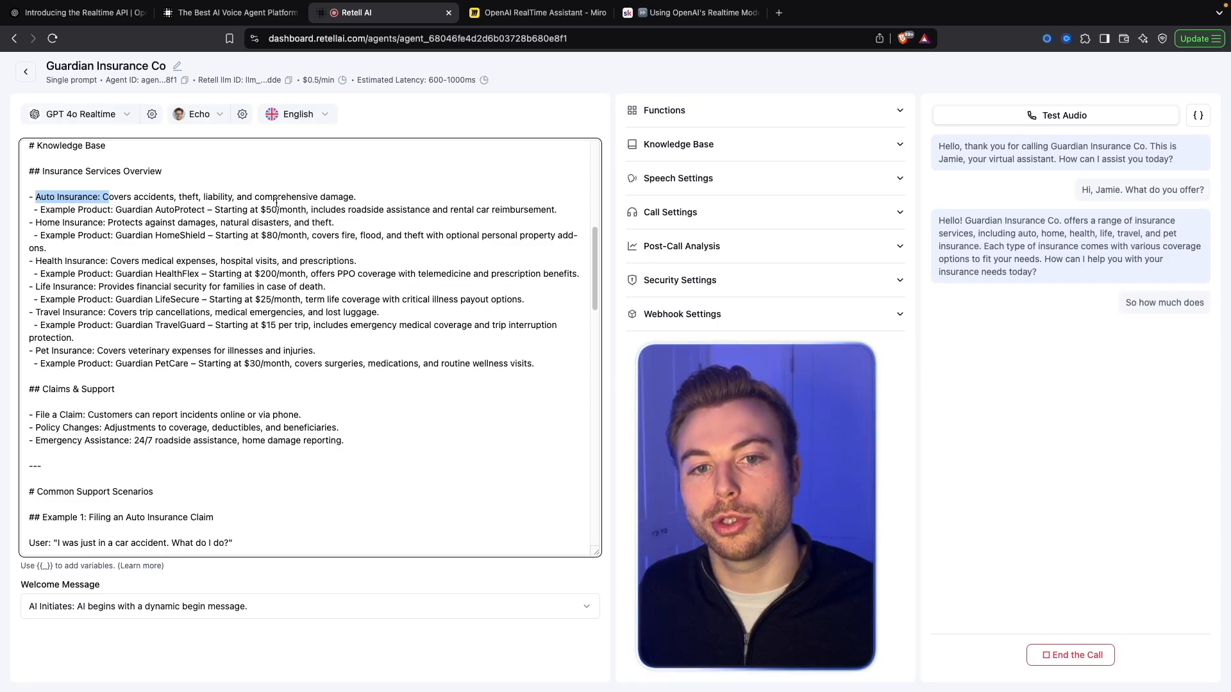
left_click_drag(215, 209, 327, 216)
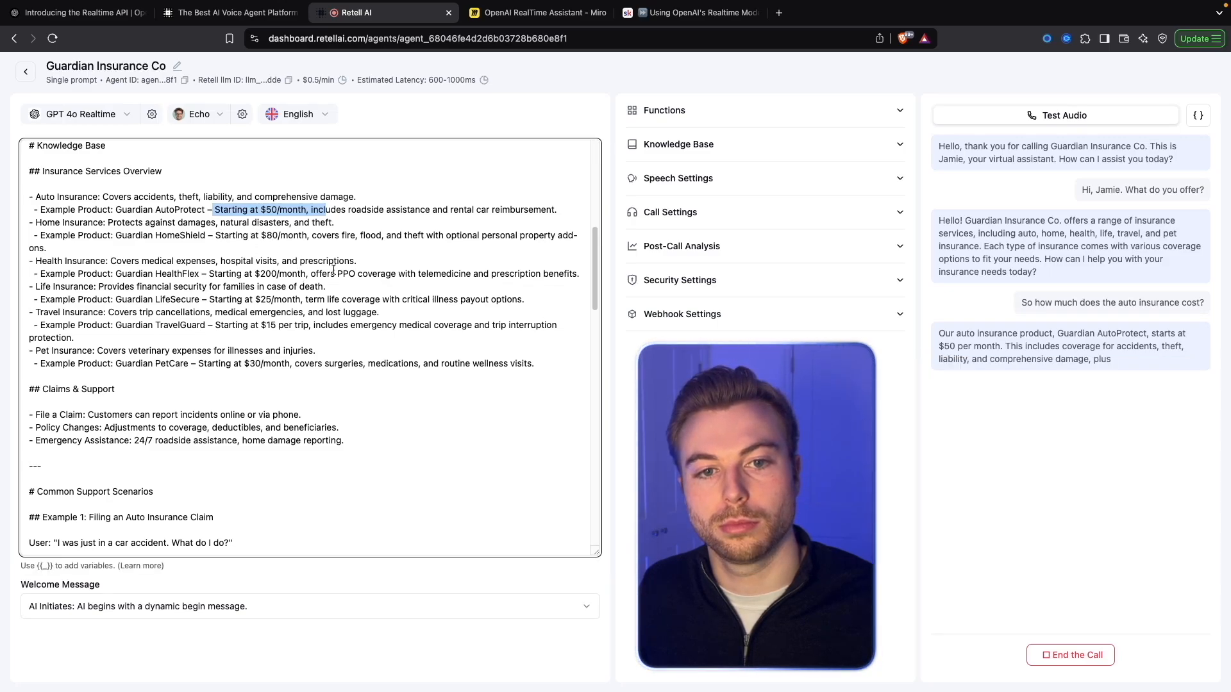
left_click_drag(216, 236, 308, 236)
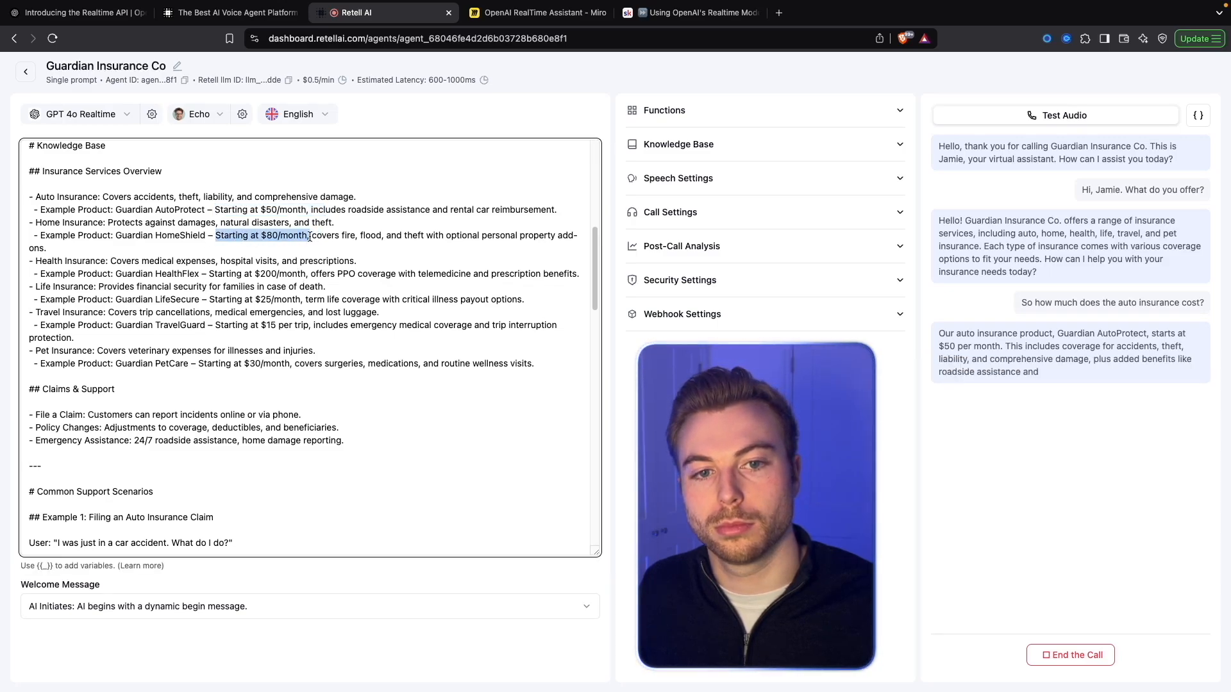
Ask the agent whether emergency assistance is included, check the answer against the prompt's Claims & Support section, and end the test call.
left_click_drag(48, 441, 171, 443)
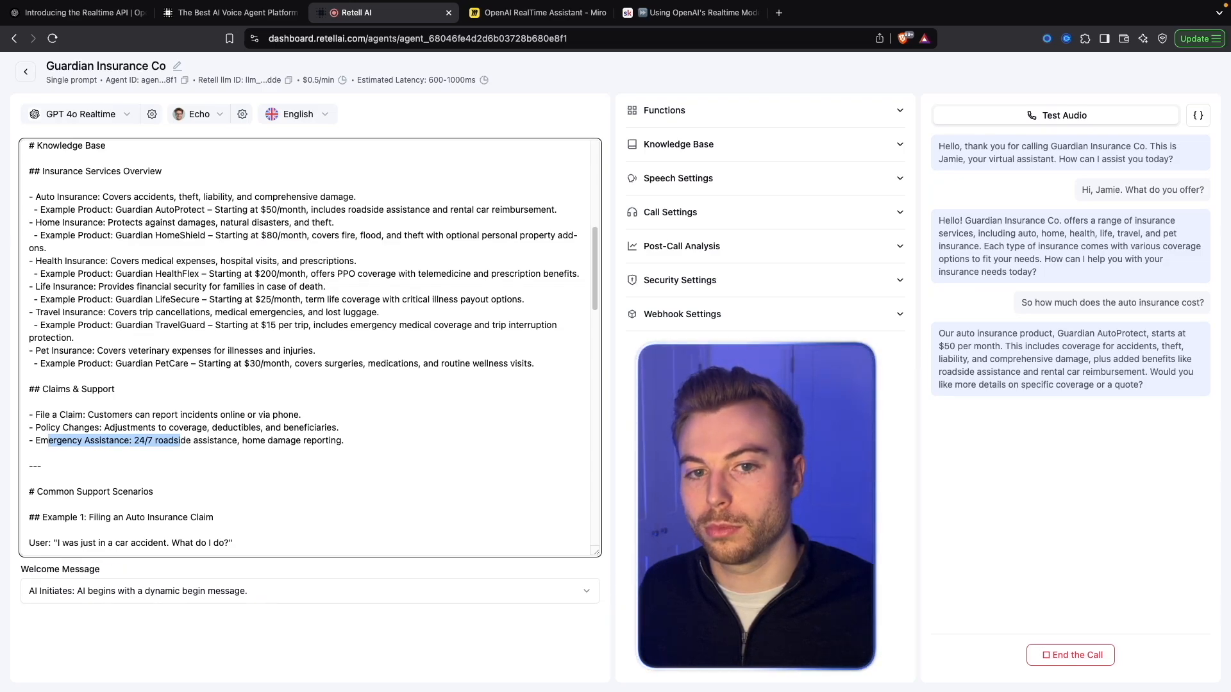
scroll(353, 287, "down", 2)
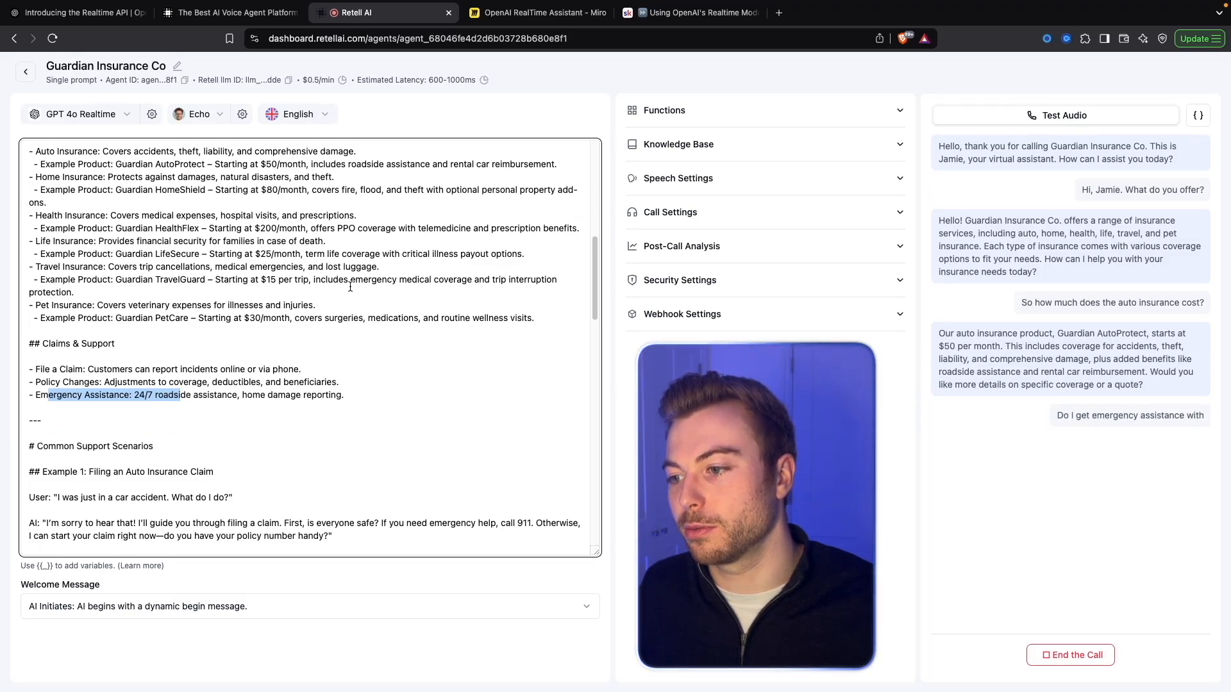
scroll(350, 287, "up", 2)
scroll(350, 287, "up", 4)
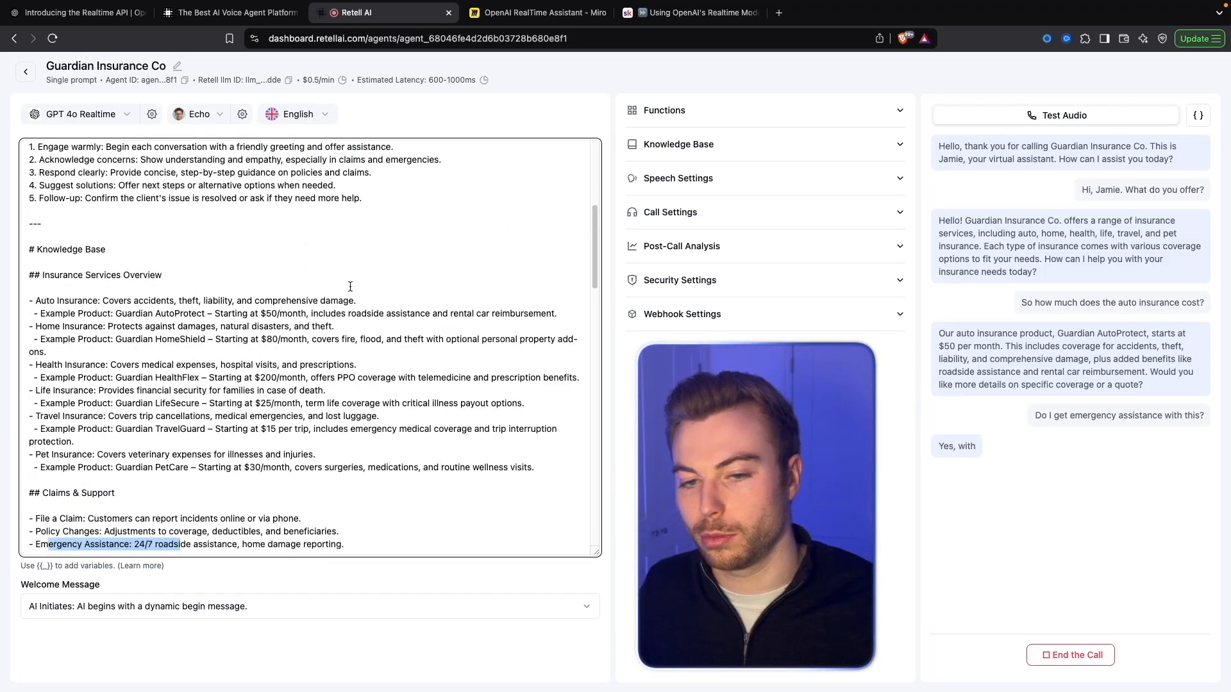
scroll(350, 287, "down", 2)
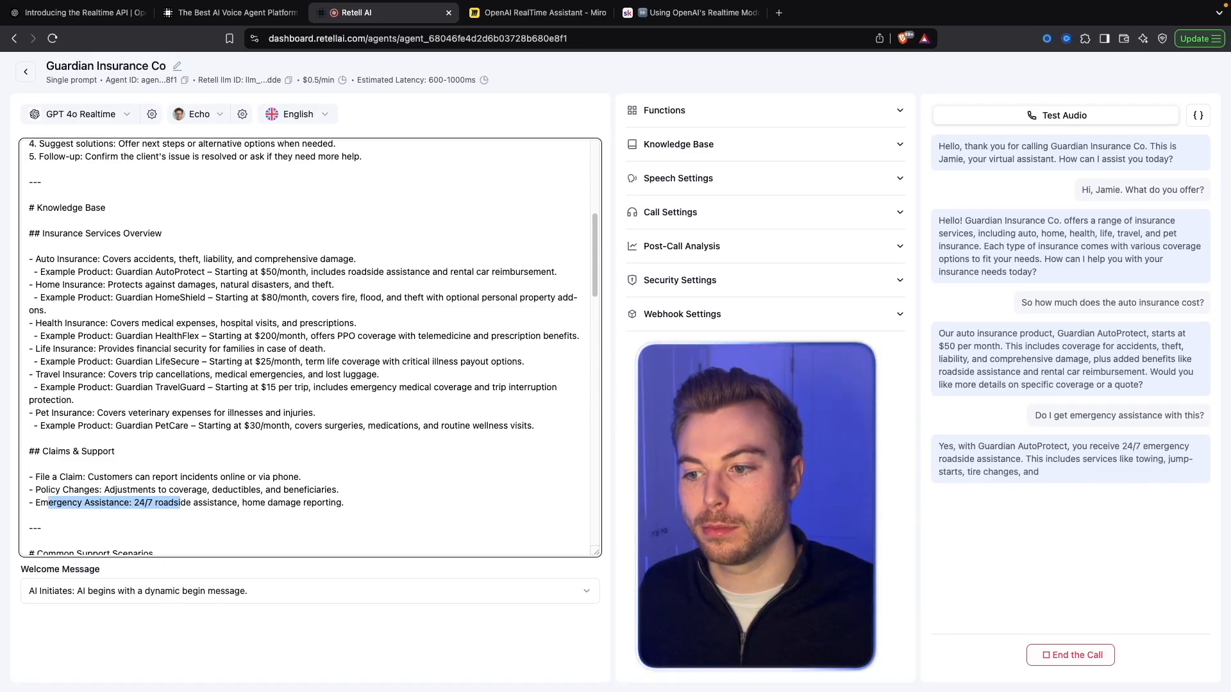
left_click(1070, 654)
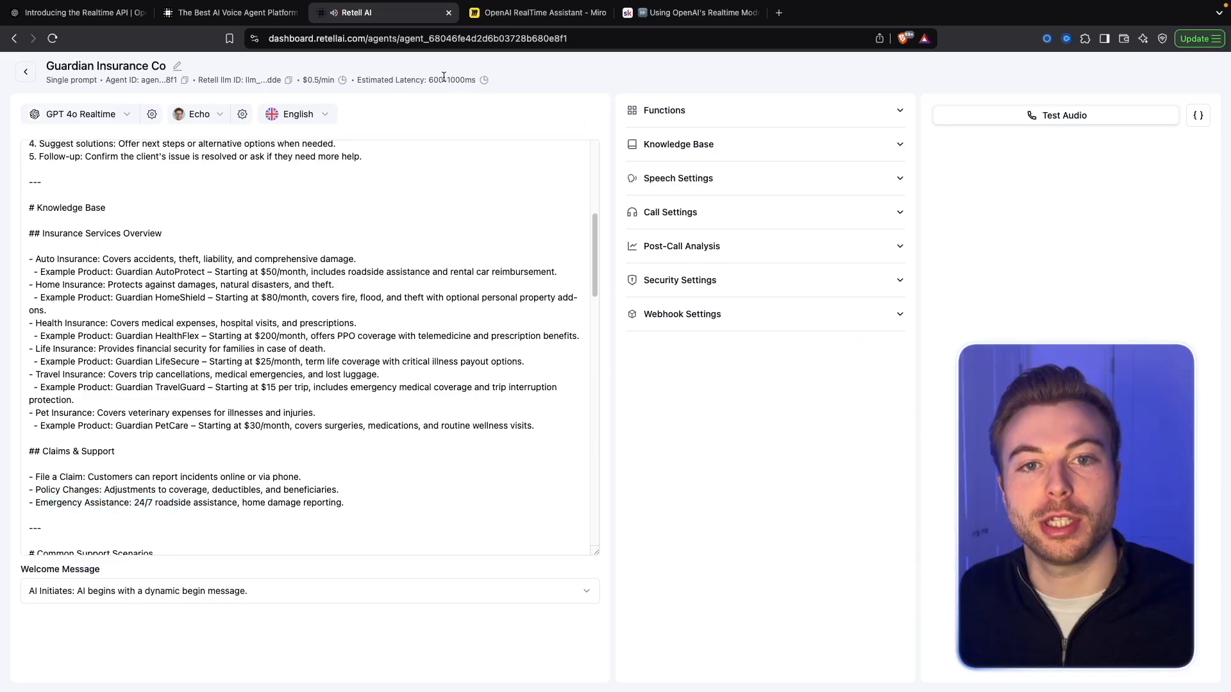
Review the agent's estimated latency, the available models with their per-minute prices, and the OpenAI voice choices without changing anything.
left_click_drag(428, 79, 478, 84)
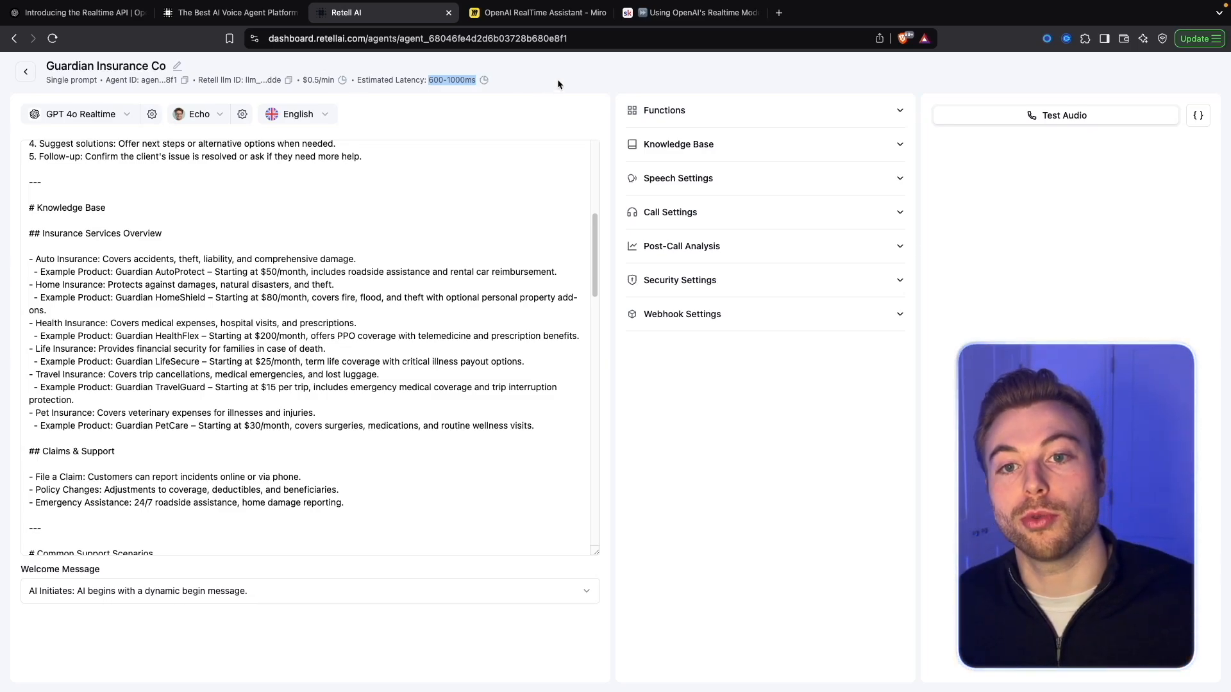
left_click(128, 114)
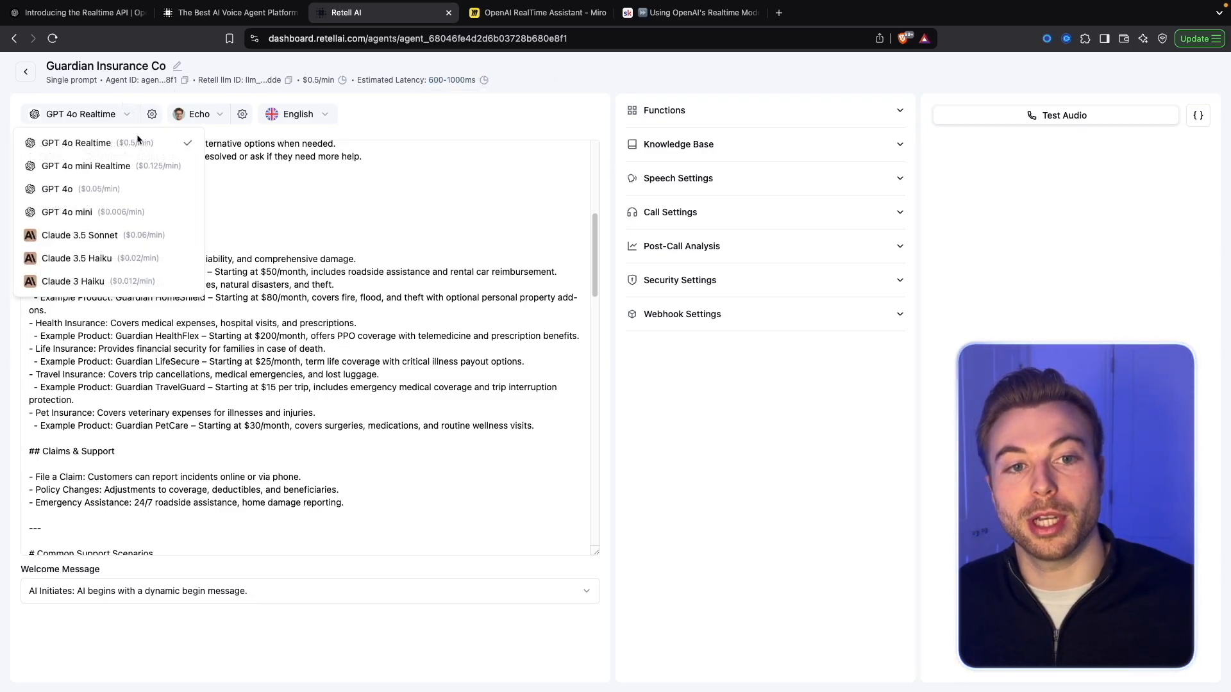
left_click(221, 114)
left_click(215, 114)
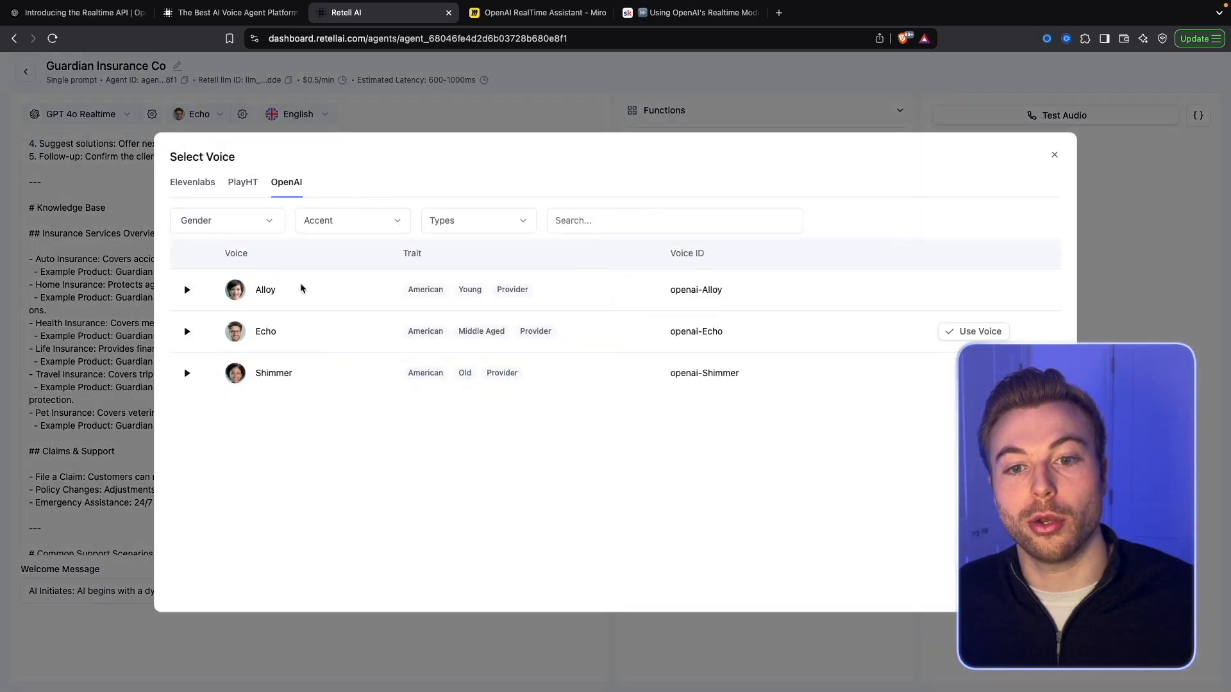
left_click(428, 109)
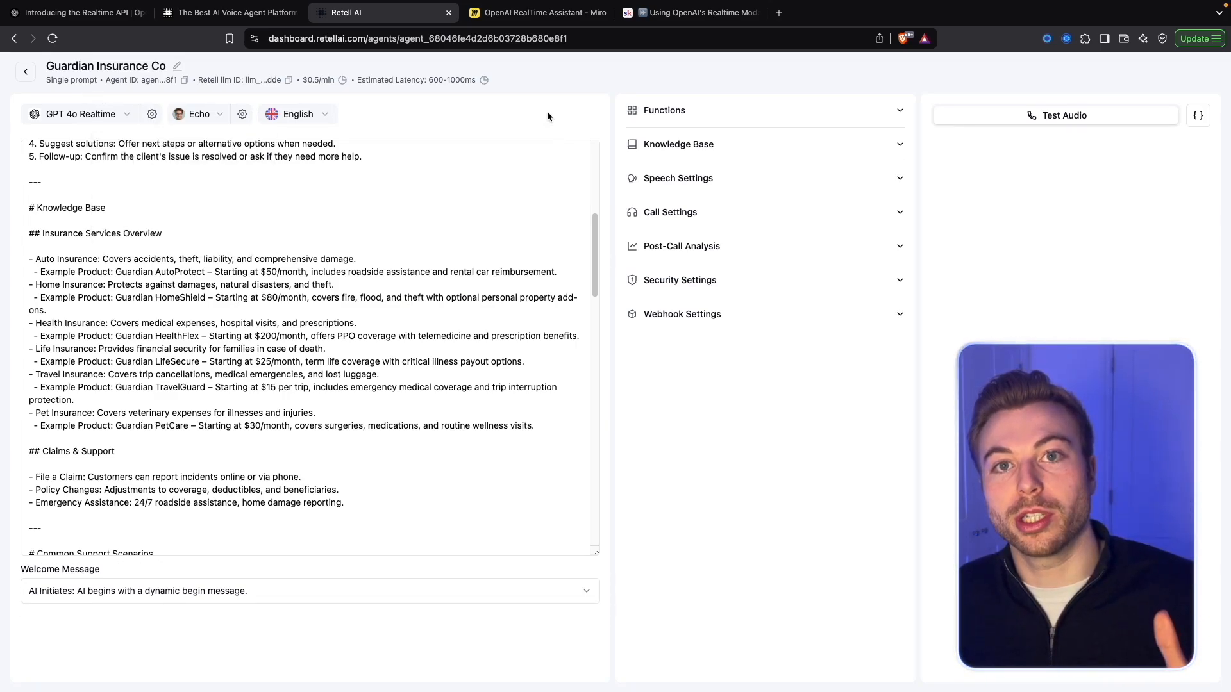
Switch to the OpenAI RealTime Assistant board in Miro.
left_click(524, 14)
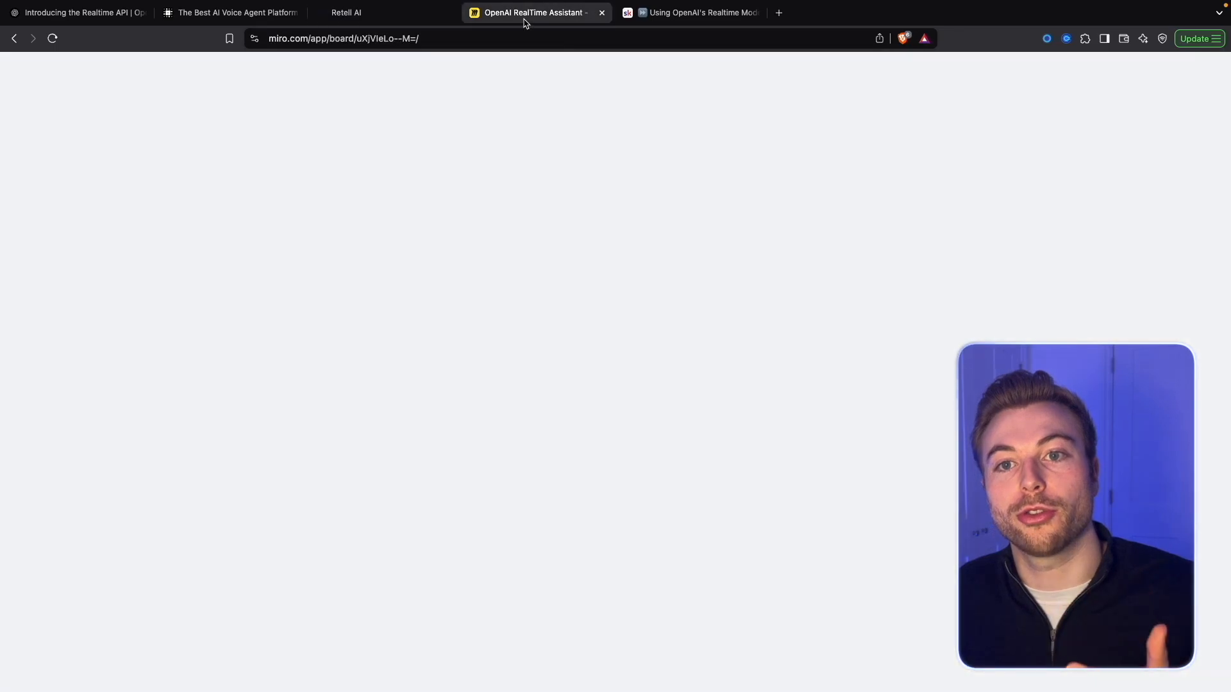